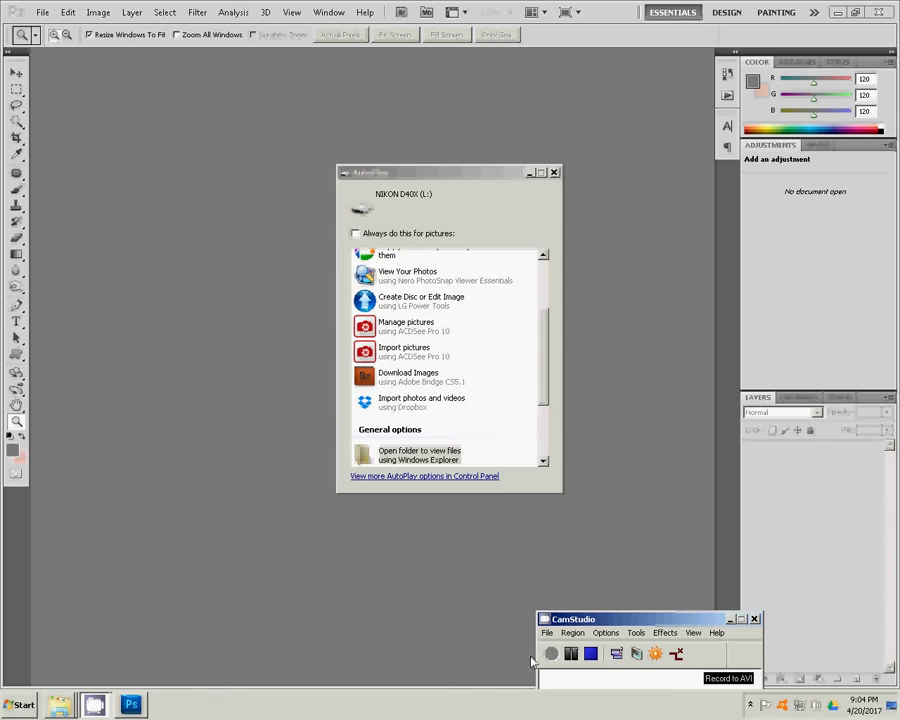
Reopen the camera's AutoPlay prompt and browse to its DCIM > 104ND40X folder.
{"action": "left_click", "coordinate": [533, 660]}
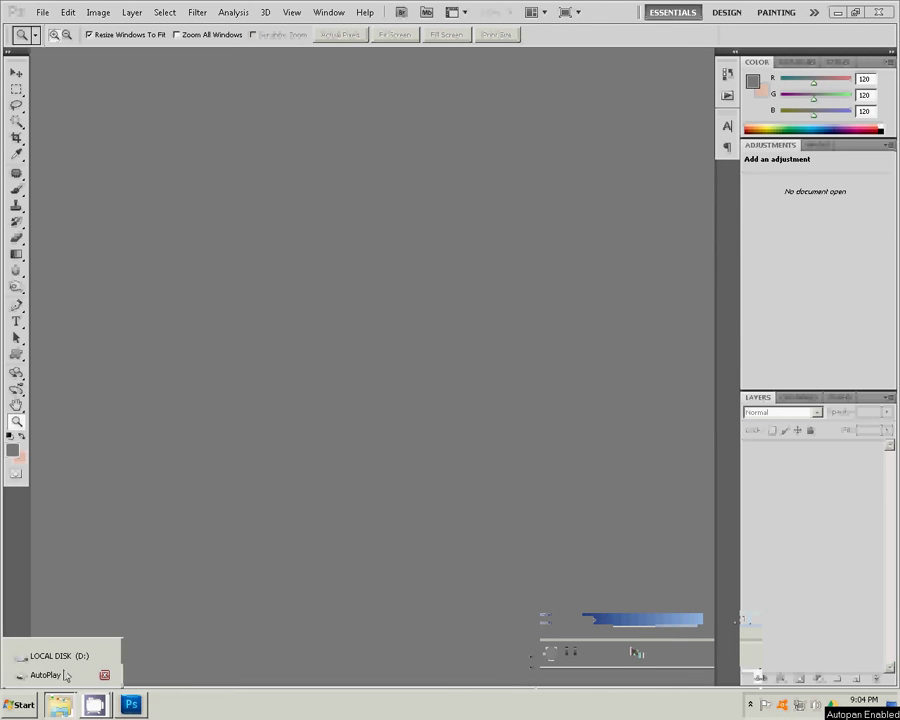
{"action": "left_click", "coordinate": [66, 672]}
{"action": "double_click", "coordinate": [345, 452]}
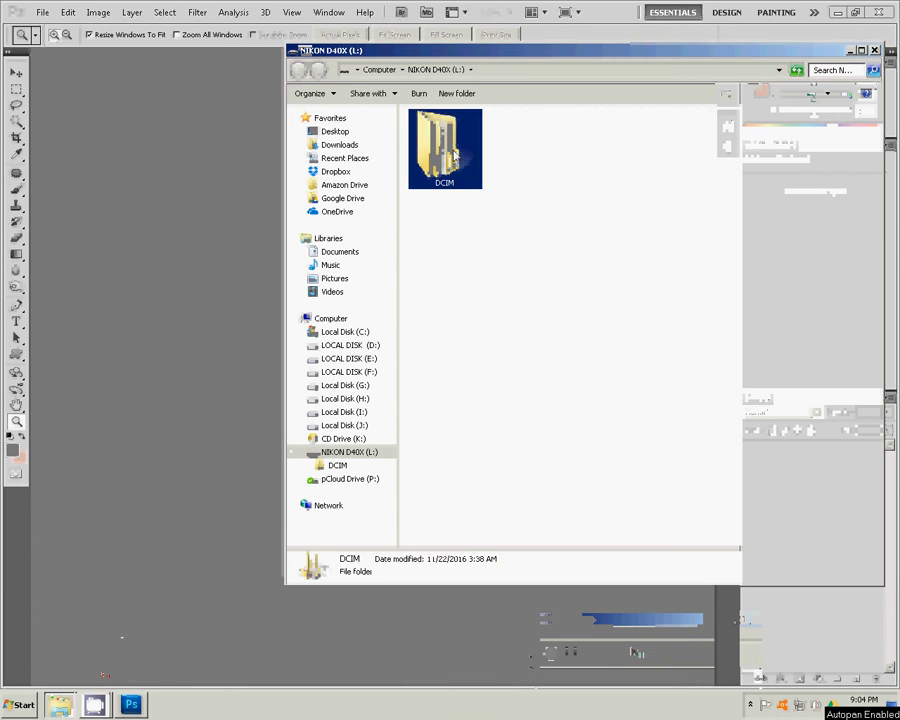
{"action": "double_click", "coordinate": [441, 150]}
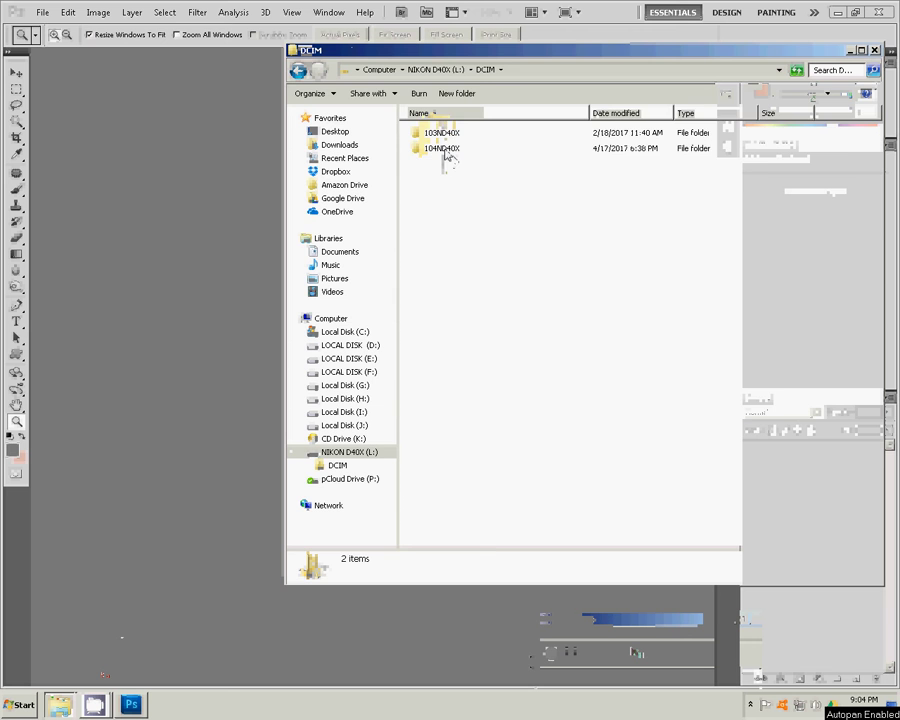
{"action": "double_click", "coordinate": [445, 150]}
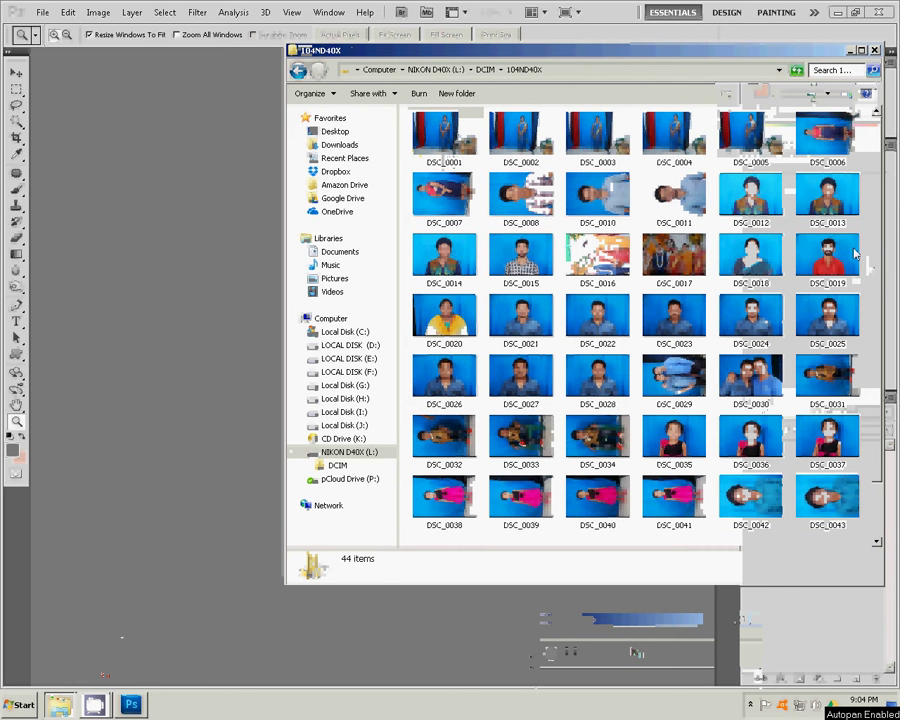
Sort the photos in descending name order and open DSC_0045.
{"action": "right_click", "coordinate": [865, 236]}
{"action": "mouse_move", "coordinate": [790, 249]}
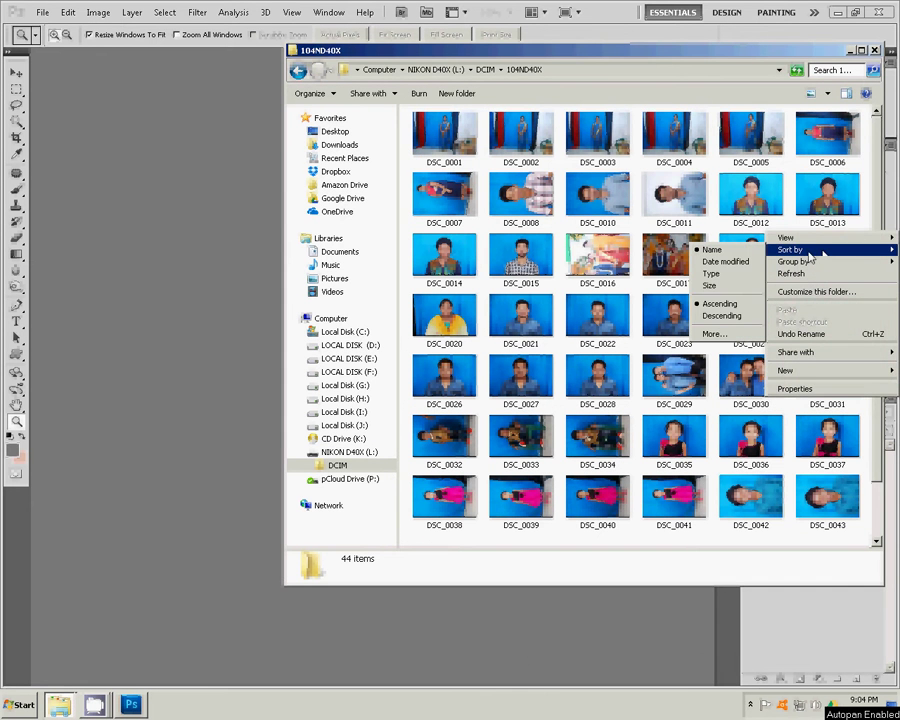
{"action": "left_click", "coordinate": [731, 316]}
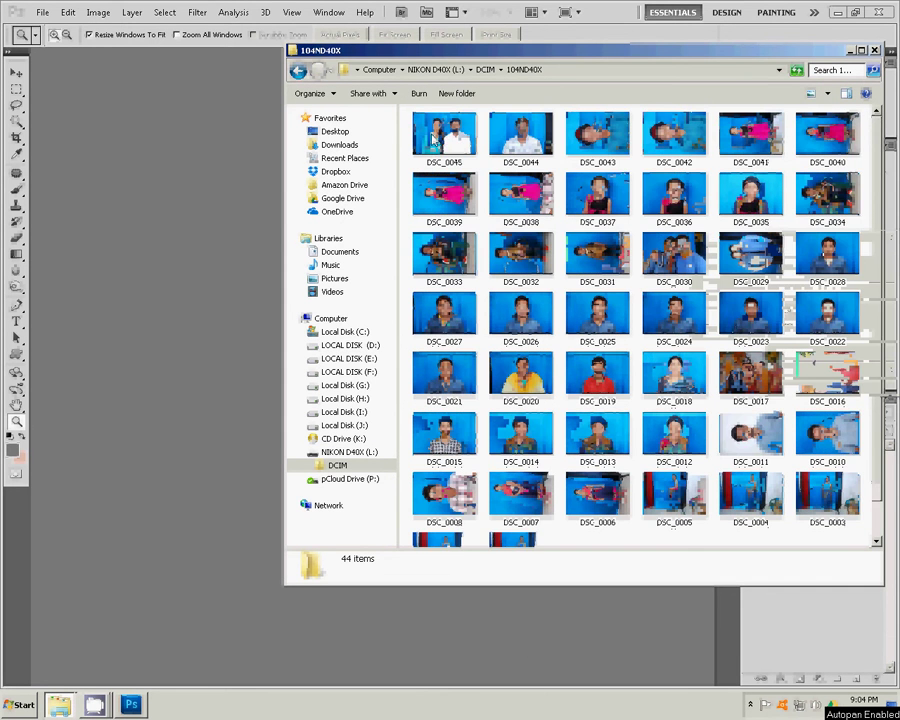
{"action": "left_click", "coordinate": [61, 270]}
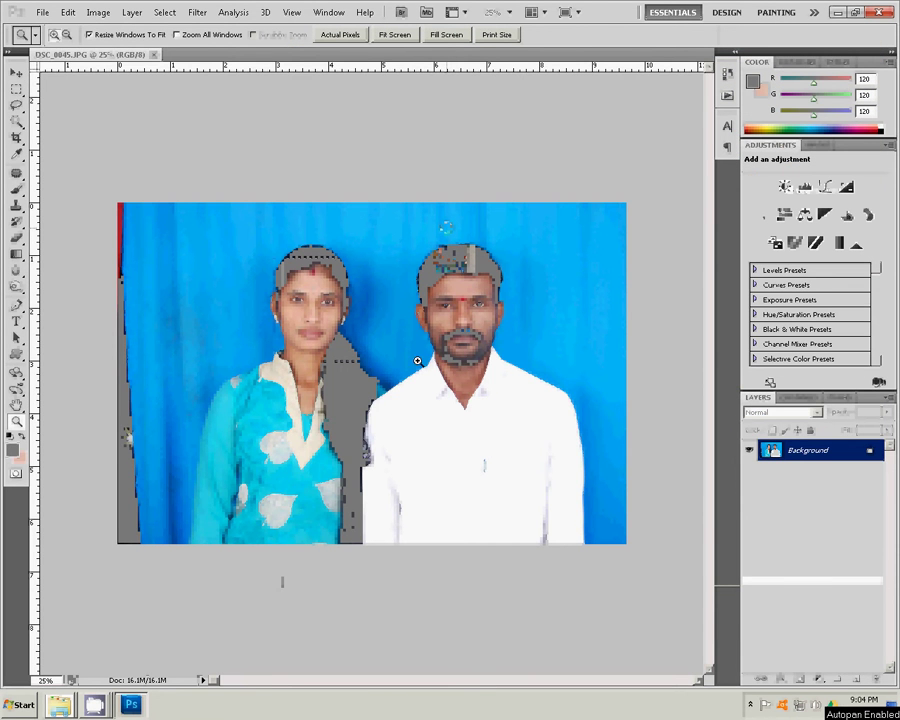
Zoom the couple photo to 200%, centred on the woman's face.
{"action": "scroll", "coordinate": [497, 372], "scroll_direction": "up", "scroll_amount": 5}
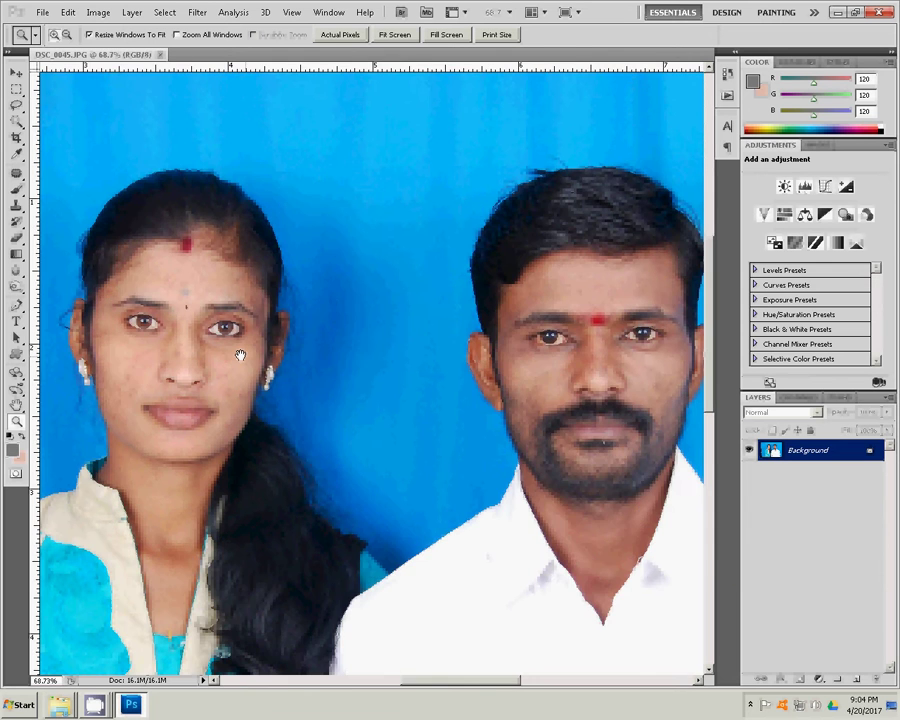
{"action": "left_click_drag", "start_coordinate": [240, 355], "coordinate": [305, 355]}
{"action": "left_click", "coordinate": [305, 355]}
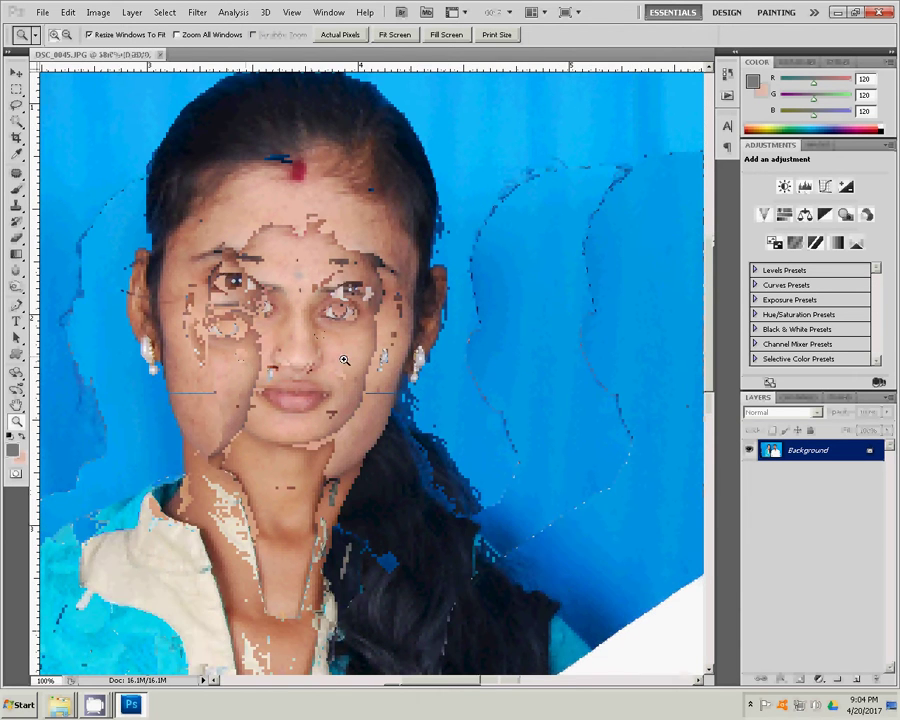
{"action": "left_click", "coordinate": [240, 353]}
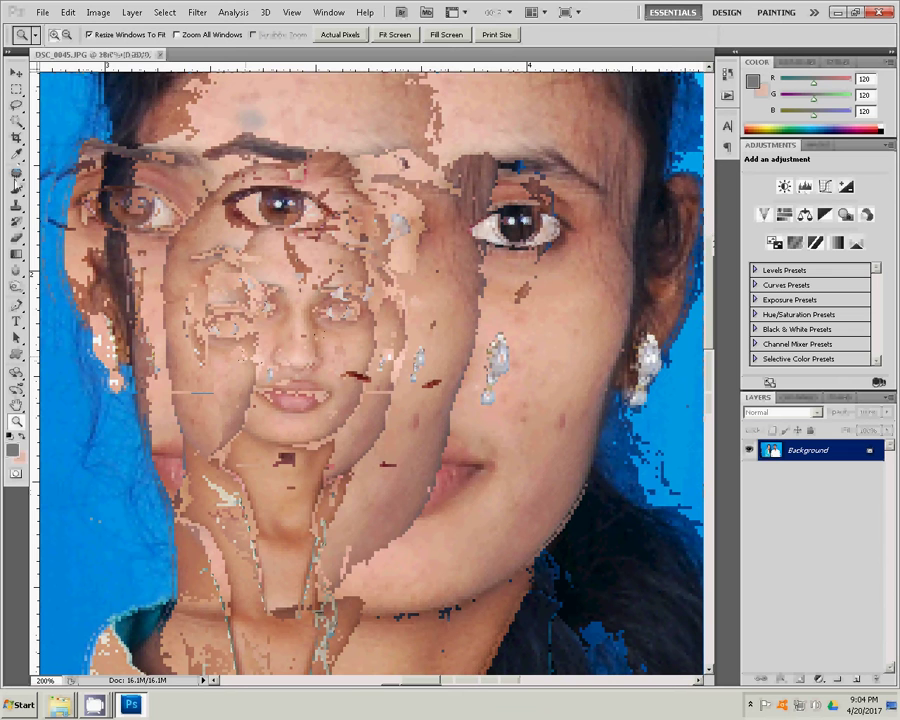
Select the Healing Brush Tool and set its size to 20.
{"action": "left_click", "coordinate": [17, 175]}
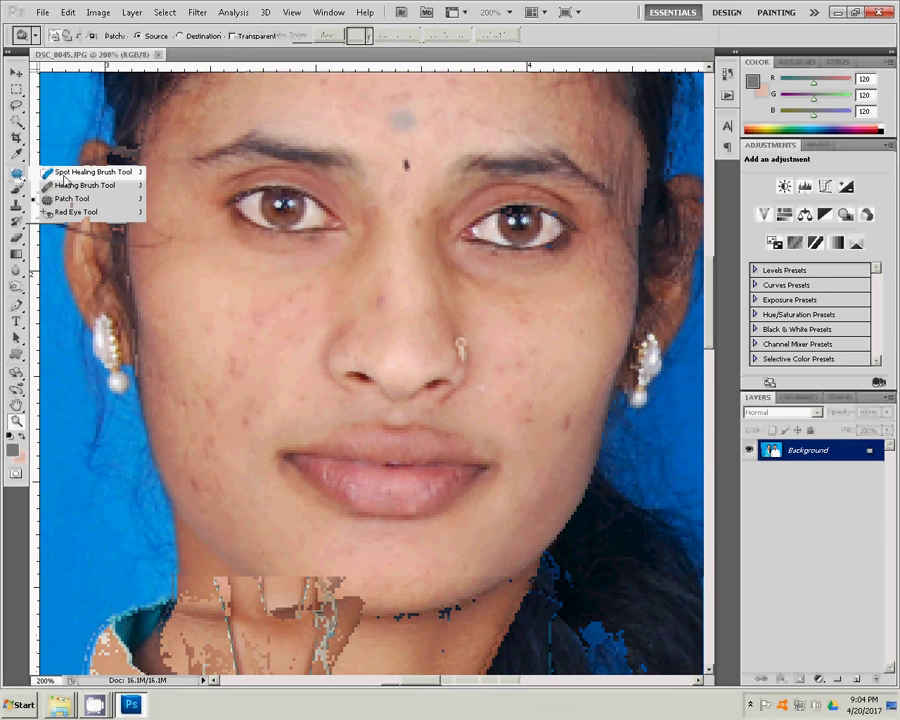
{"action": "left_click", "coordinate": [85, 172]}
{"action": "left_click", "coordinate": [17, 175]}
{"action": "left_click", "coordinate": [45, 185]}
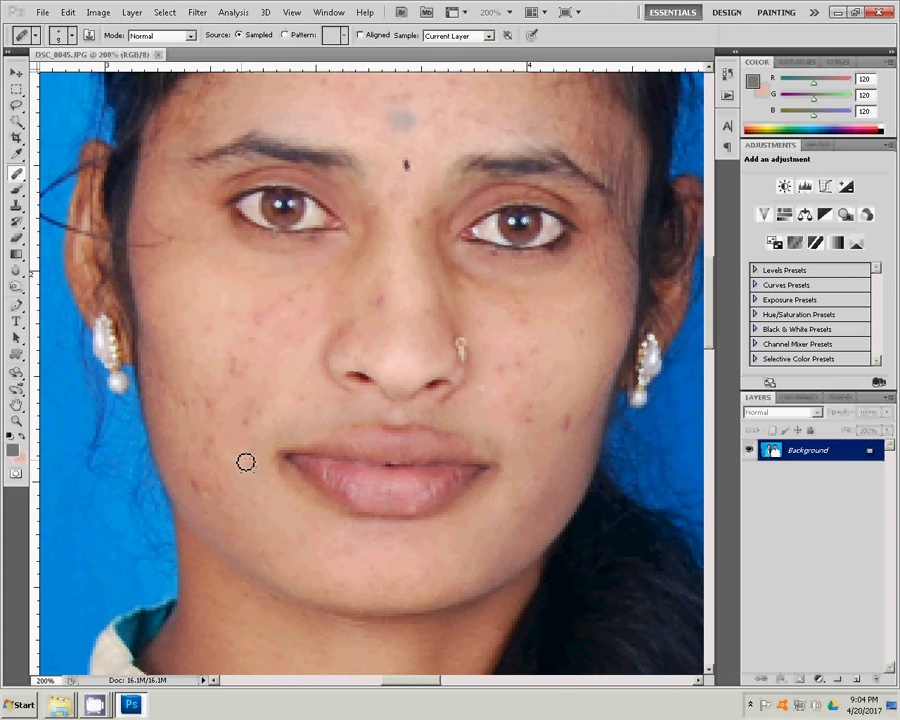
{"action": "key", "text": "bracketright"}
{"action": "key", "text": "bracketright"}
{"action": "key", "text": "bracketright"}
Sample clean skin and heal the blemishes on both of the woman's cheeks.
{"action": "left_click", "coordinate": [241, 477], "text": "alt"}
{"action": "left_click", "coordinate": [202, 438]}
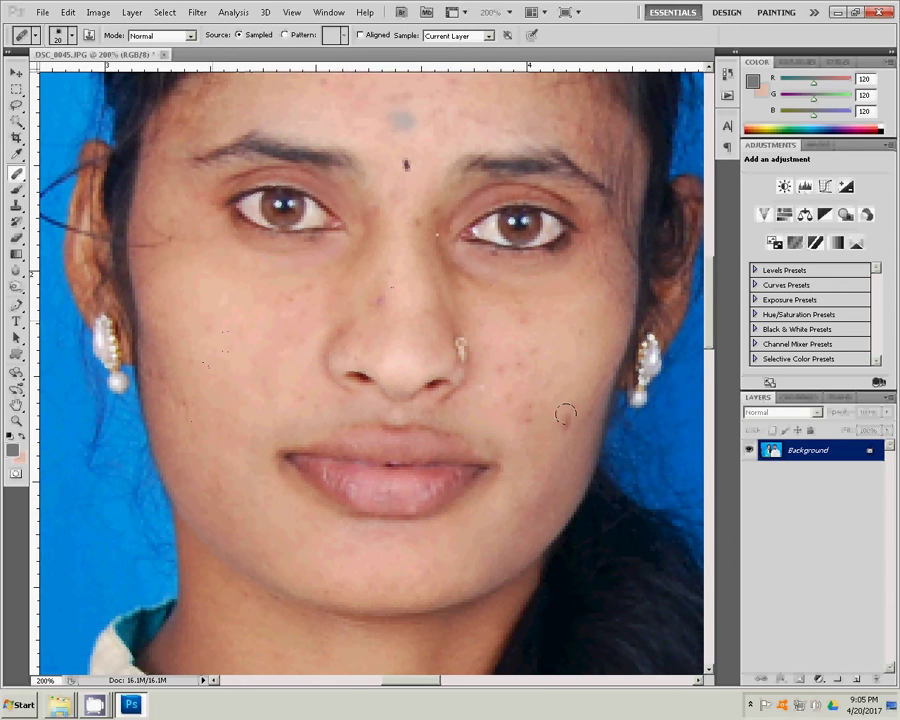
{"action": "left_click", "coordinate": [515, 368]}
{"action": "scroll", "coordinate": [353, 232], "scroll_direction": "up", "scroll_amount": 3}
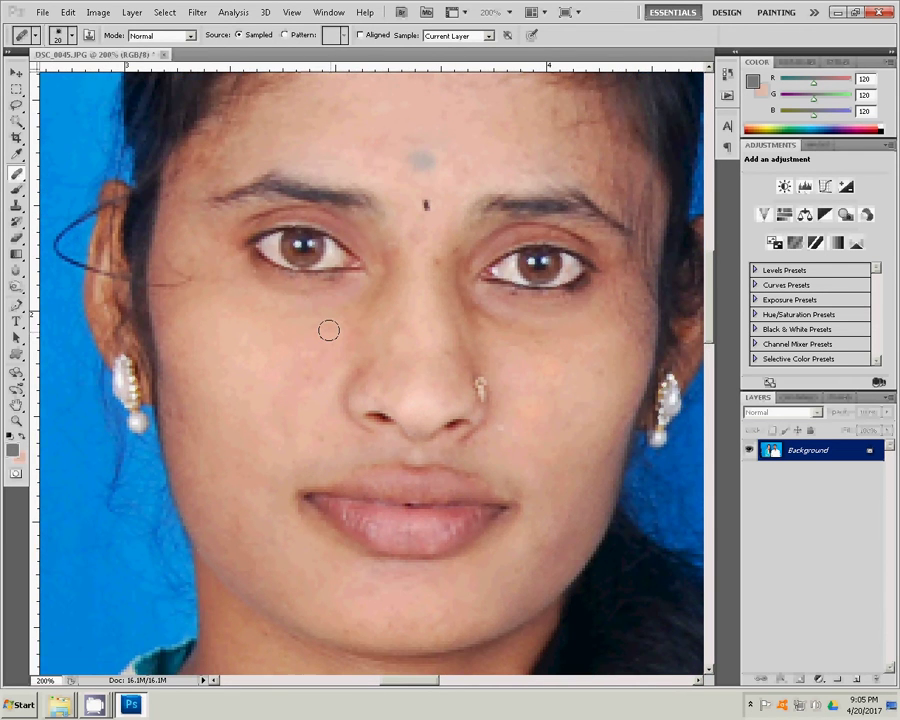
{"action": "scroll", "coordinate": [400, 330], "scroll_direction": "right", "scroll_amount": 10}
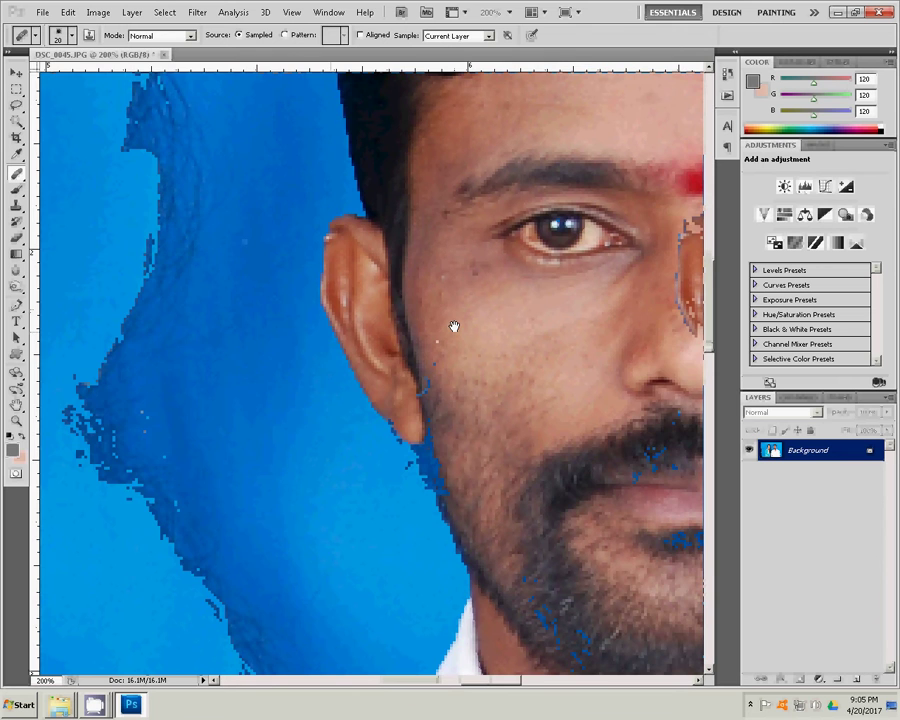
Sample the man's skin tone and set up a size-30 soft brush for painting.
{"action": "left_click_drag", "start_coordinate": [454, 327], "coordinate": [147, 396]}
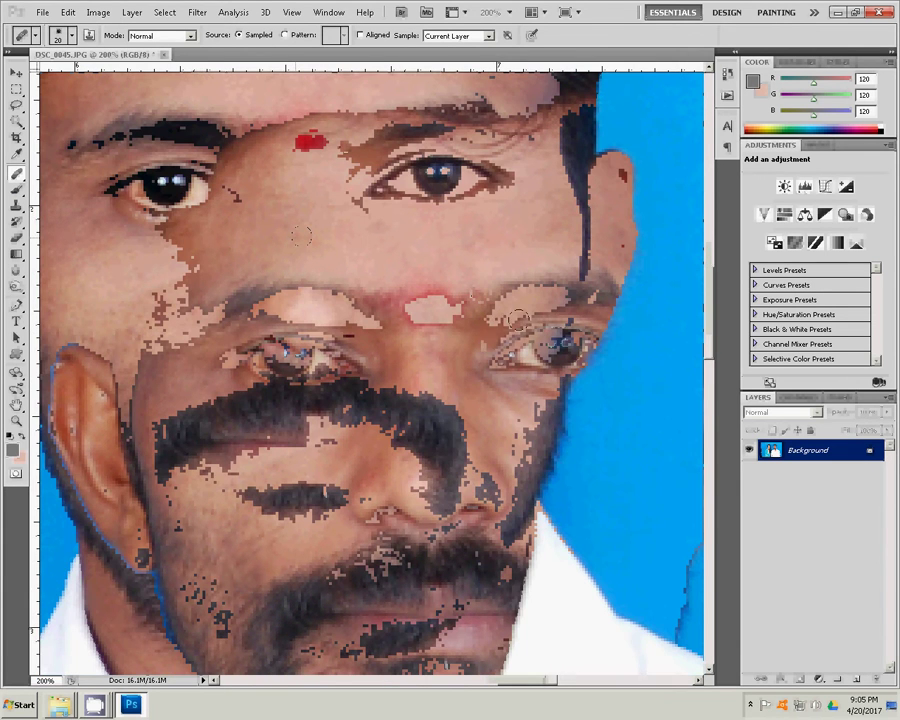
{"action": "key", "text": "i"}
{"action": "left_click", "coordinate": [388, 291]}
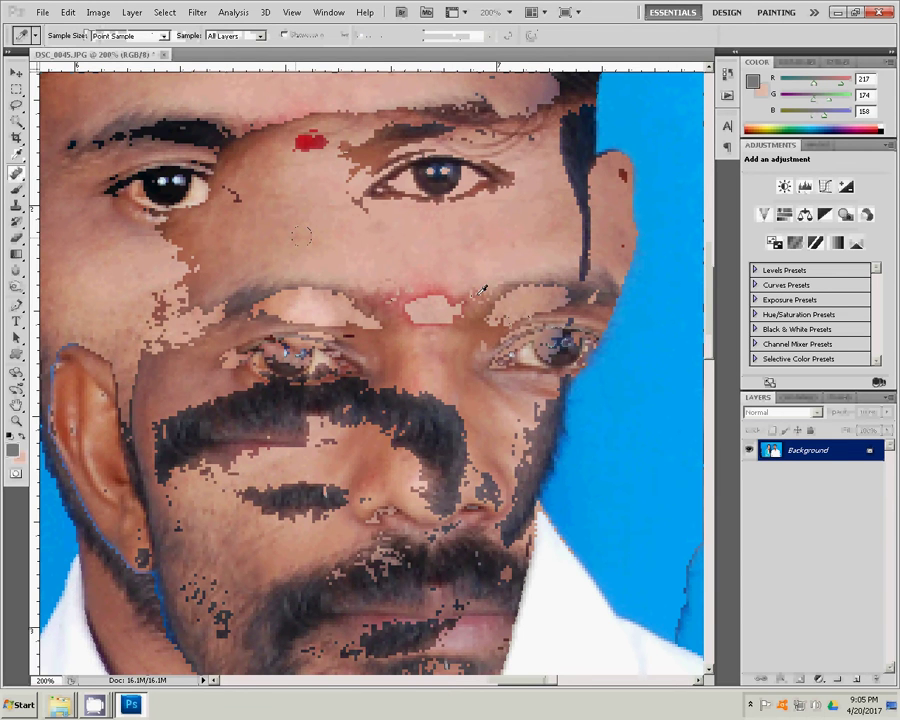
{"action": "key", "text": "b"}
{"action": "key", "text": "bracketright"}
{"action": "key", "text": "bracketright"}
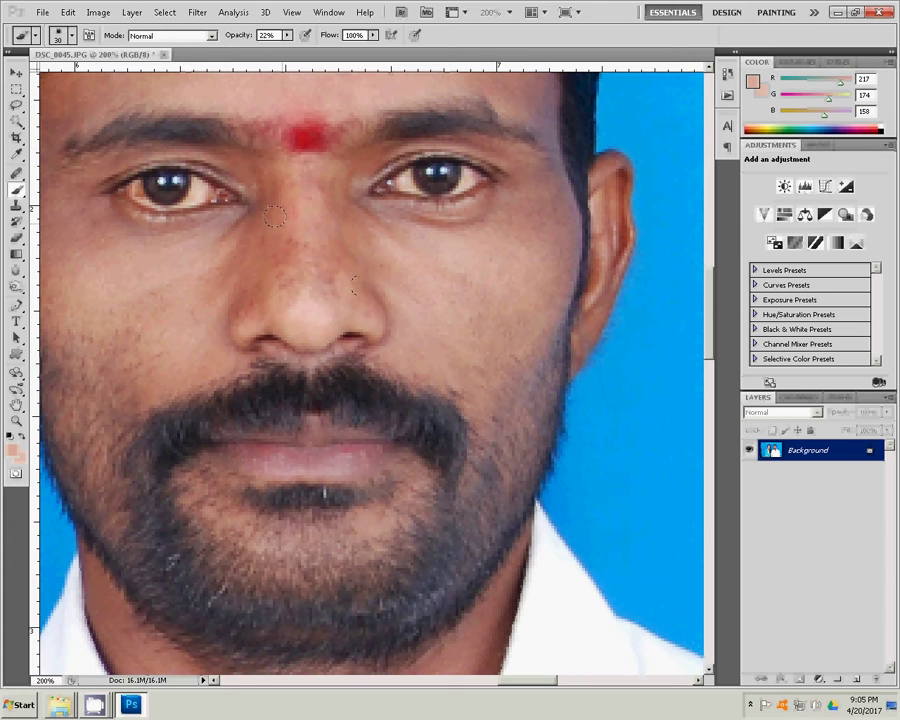
Fit the whole retouched photo on screen.
{"action": "key", "text": "z"}
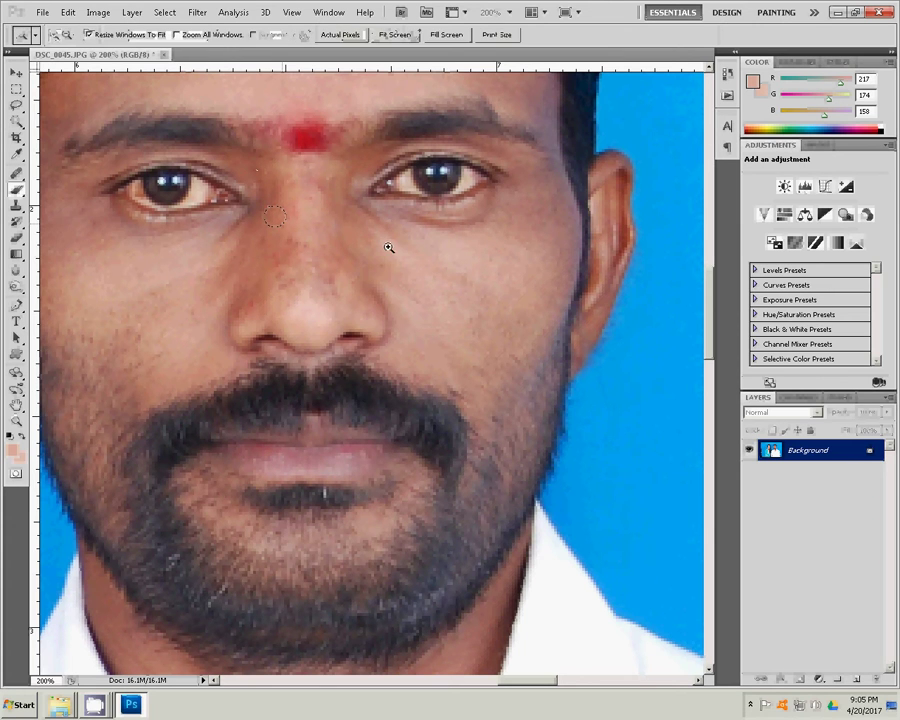
{"action": "right_click", "coordinate": [385, 232]}
{"action": "left_click", "coordinate": [405, 235]}
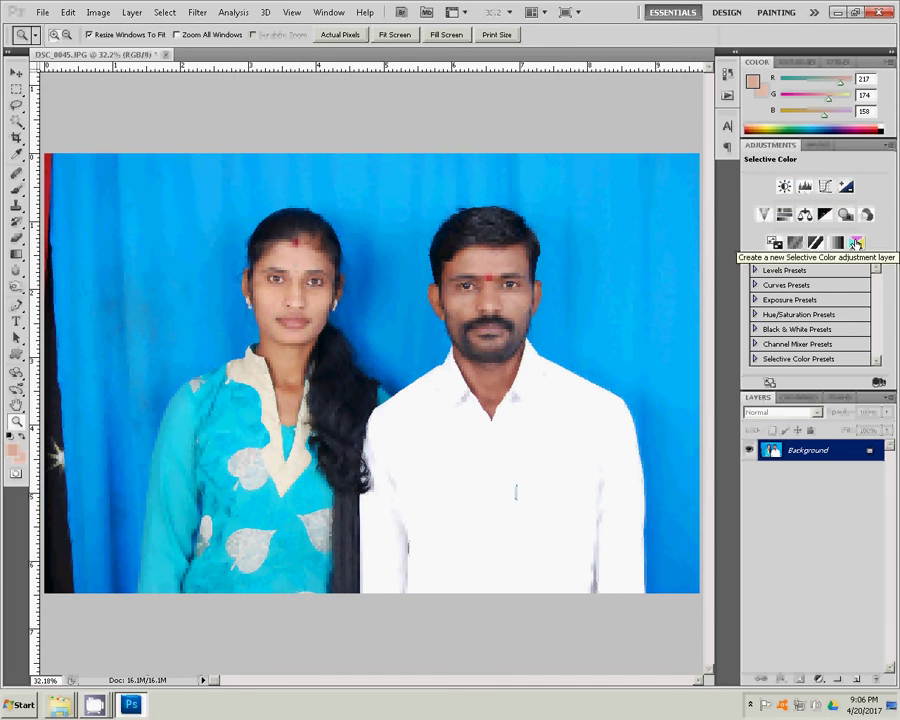
Add a Selective Color adjustment with Blacks at 12% Black, then merge it into Background.
{"action": "left_click", "coordinate": [856, 243]}
{"action": "left_click", "coordinate": [810, 190]}
{"action": "left_click", "coordinate": [810, 294]}
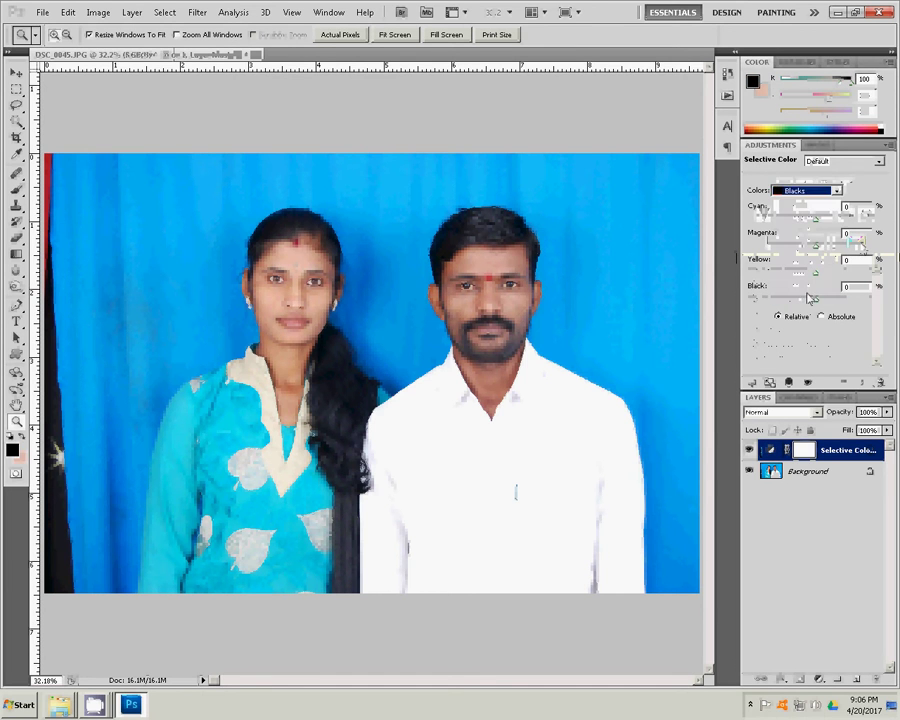
{"action": "left_click", "coordinate": [858, 286]}
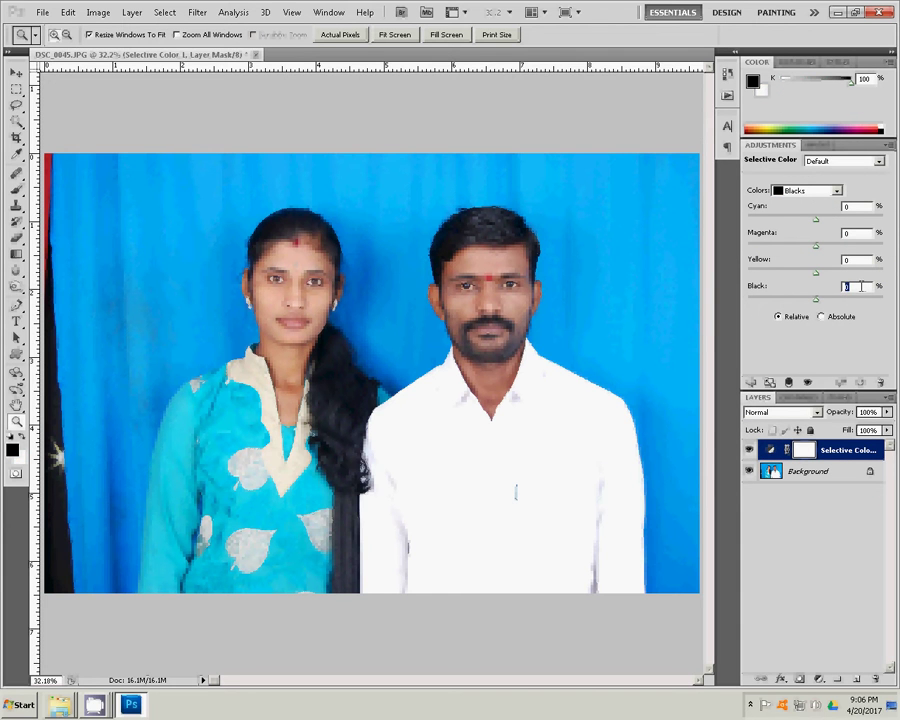
{"action": "type", "text": "12"}
{"action": "left_click", "coordinate": [127, 12]}
{"action": "left_click", "coordinate": [168, 408]}
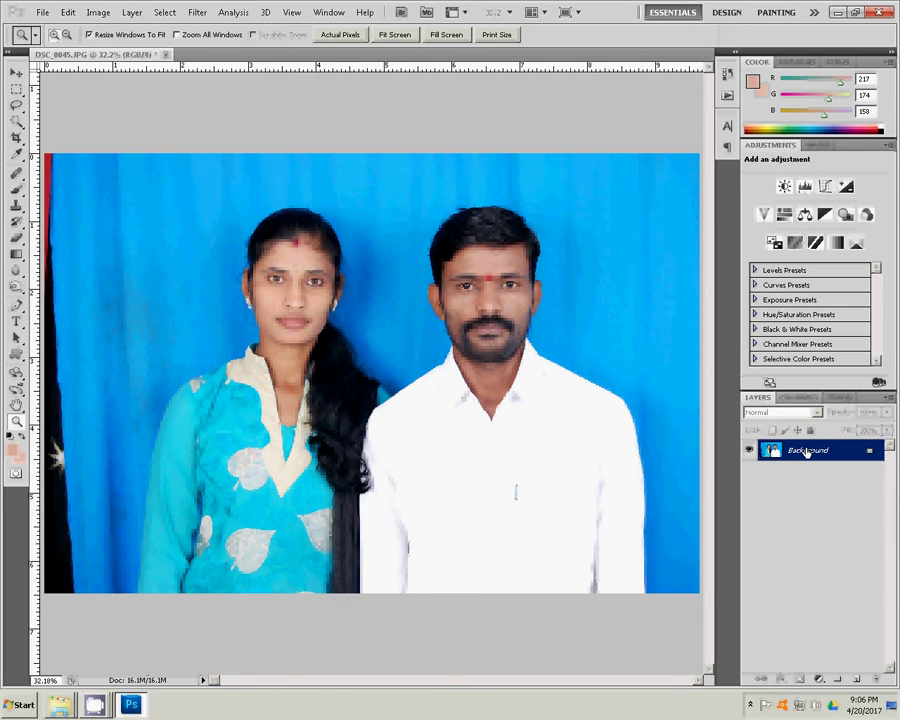
Duplicate the Background layer as Background copy and reselect the original Background.
{"action": "right_click", "coordinate": [810, 452]}
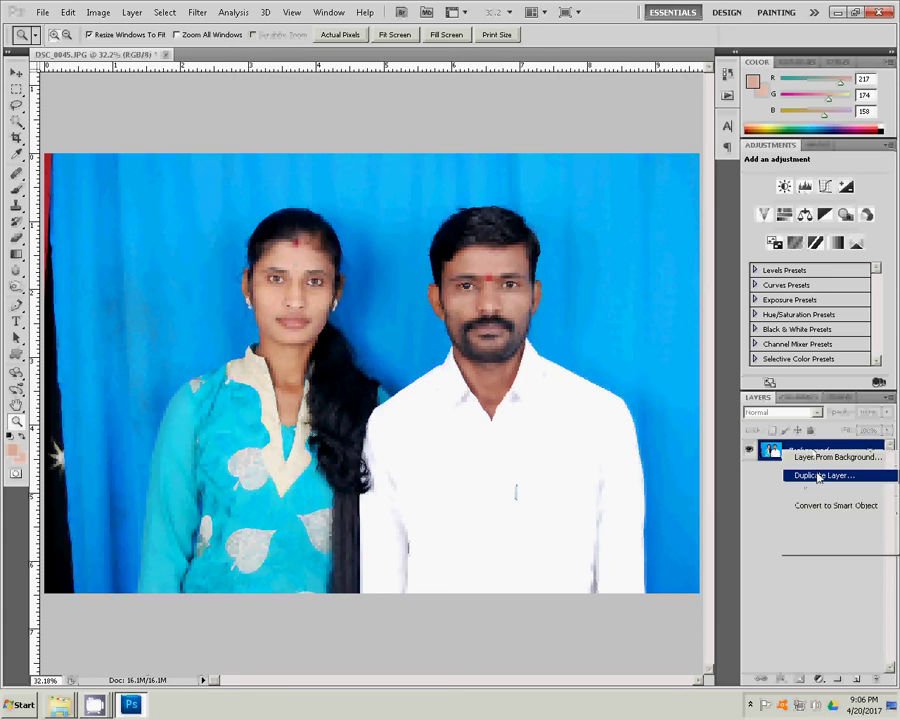
{"action": "left_click", "coordinate": [824, 475]}
{"action": "left_click", "coordinate": [570, 219]}
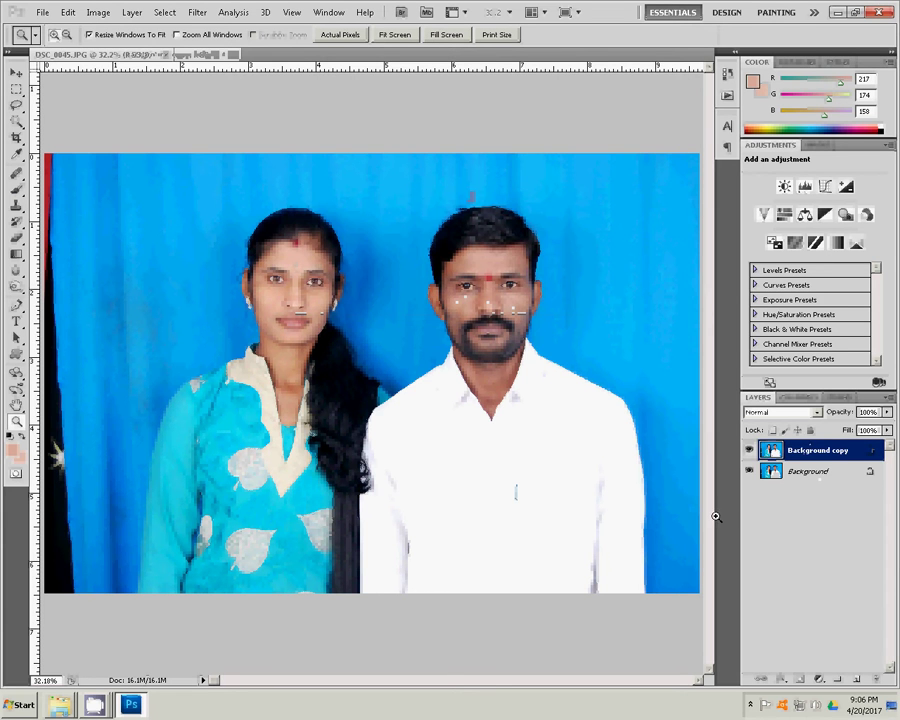
{"action": "left_click", "coordinate": [806, 472]}
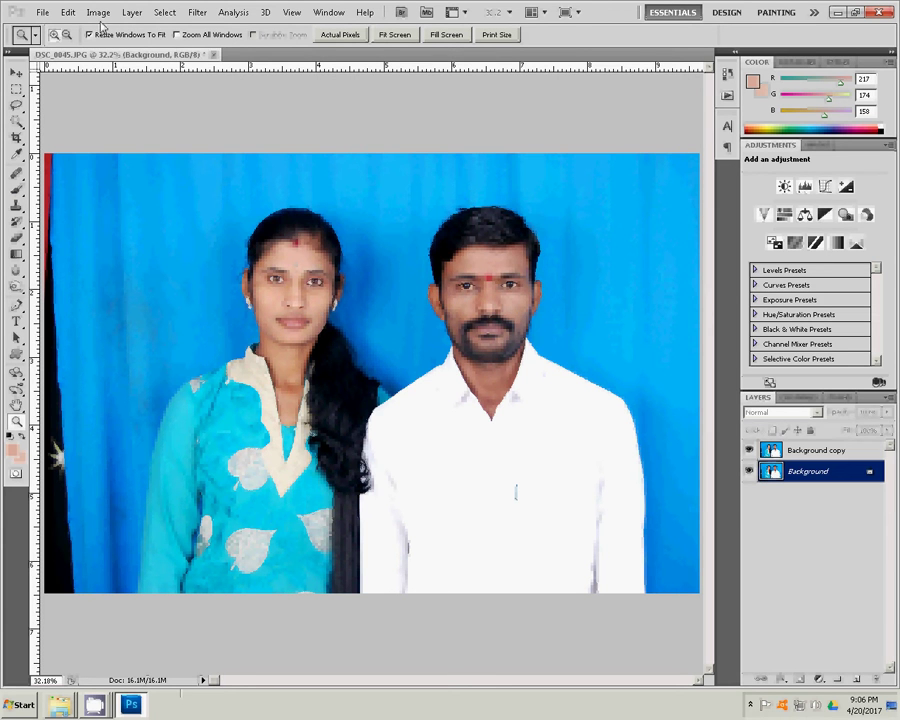
{"action": "left_click", "coordinate": [197, 12]}
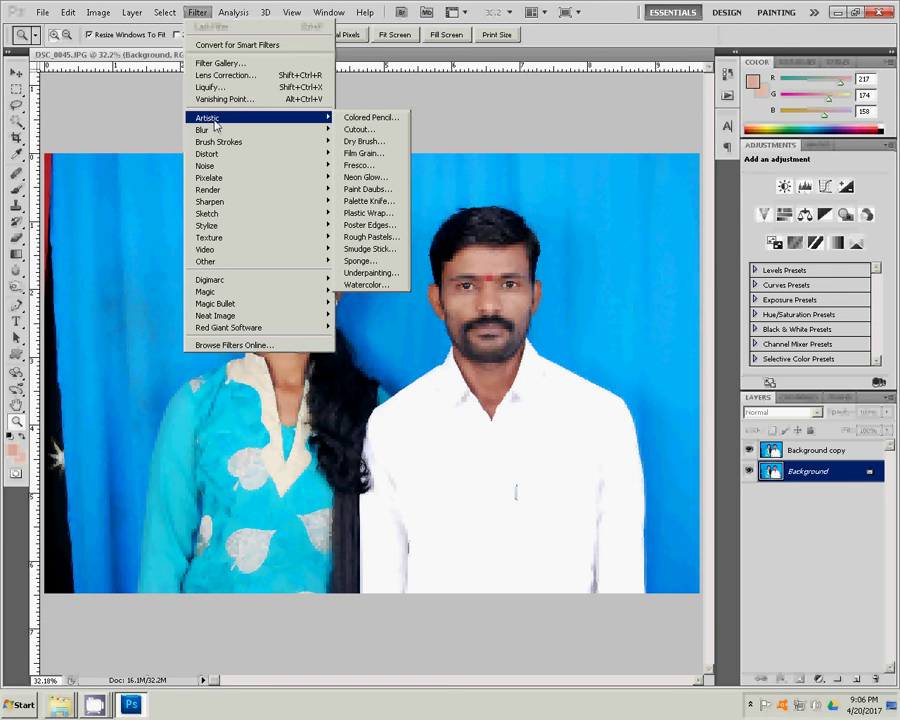
{"action": "mouse_move", "coordinate": [205, 130]}
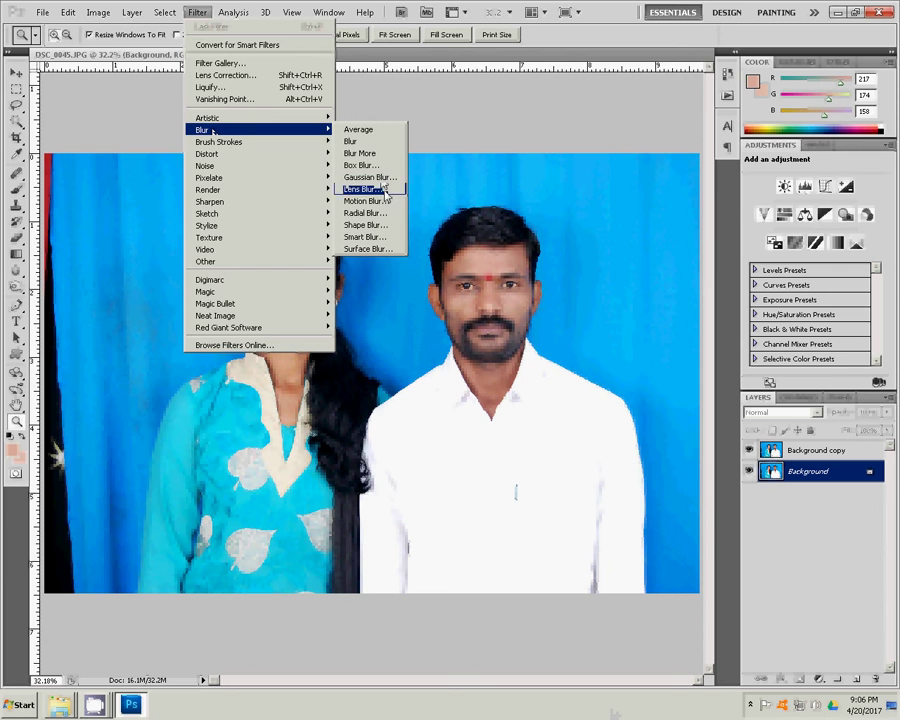
Preview a Motion Blur on the Background layer, then cancel it.
{"action": "left_click", "coordinate": [383, 203]}
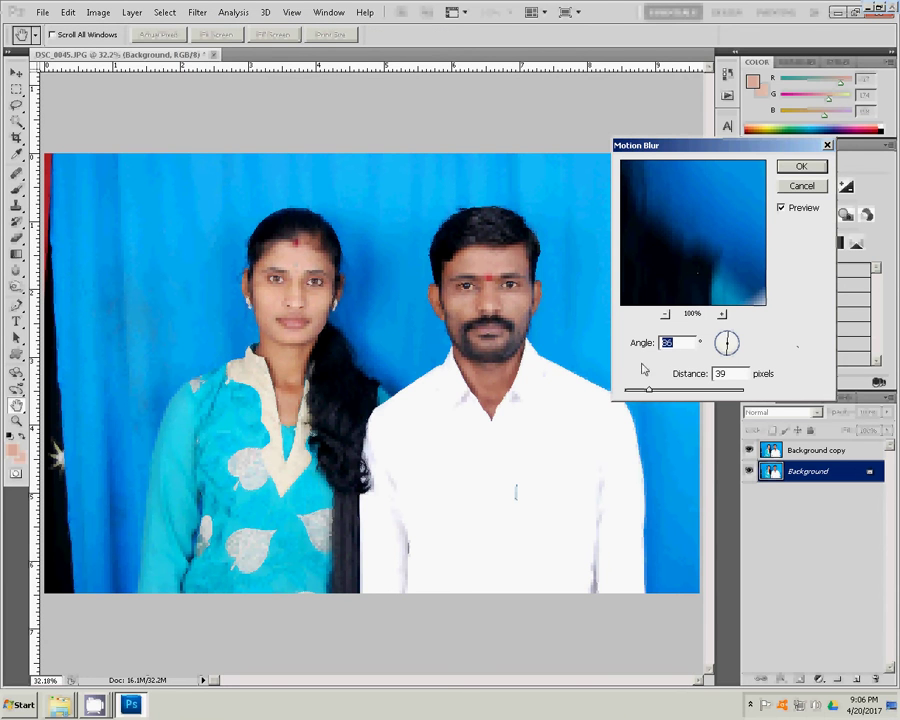
{"action": "left_click", "coordinate": [666, 315]}
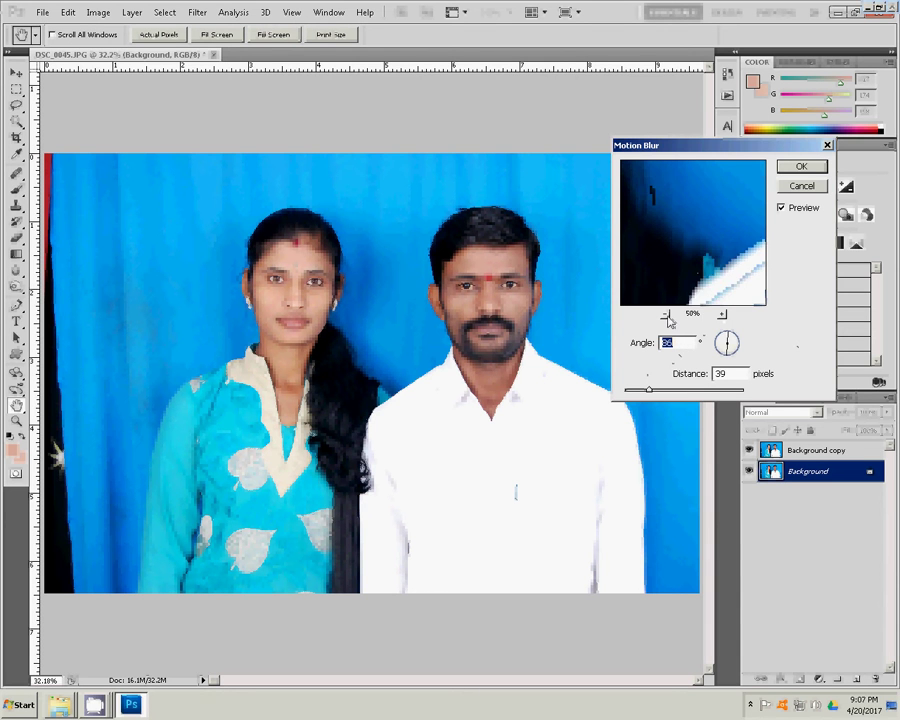
{"action": "left_click", "coordinate": [666, 315]}
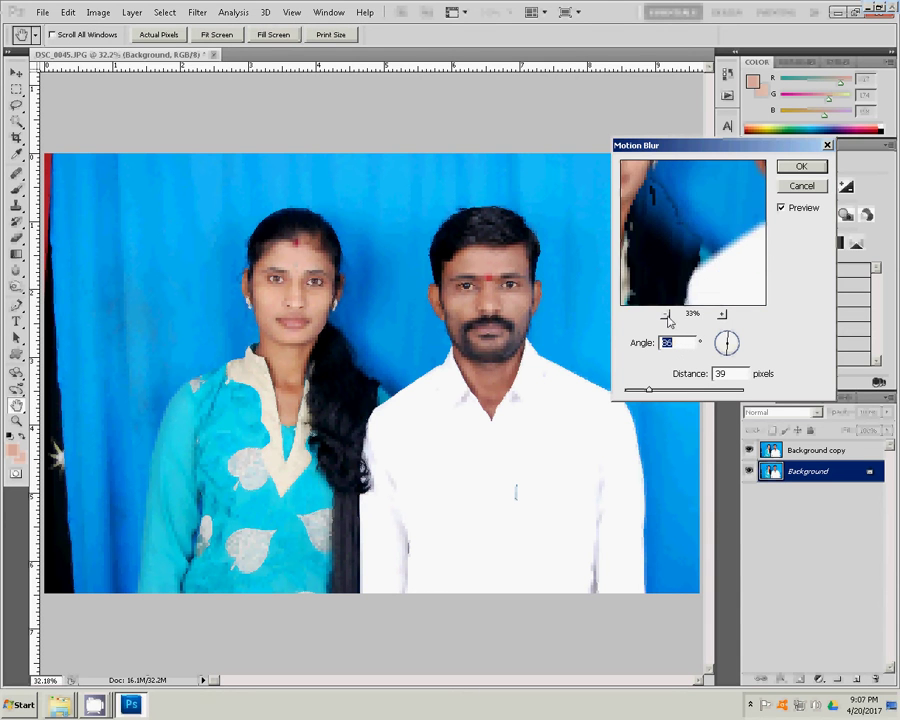
{"action": "left_click", "coordinate": [802, 187]}
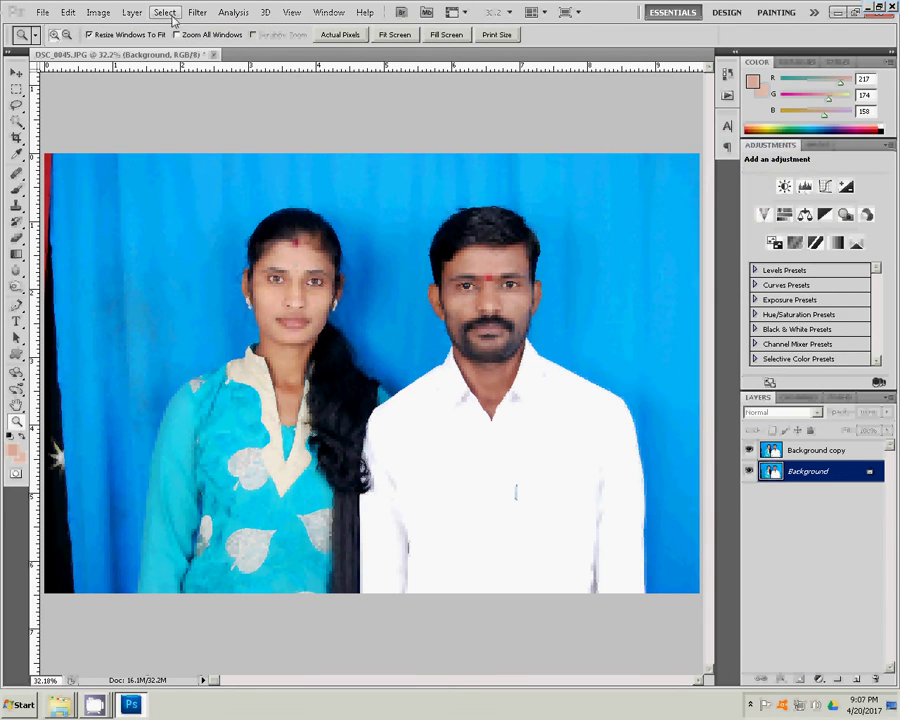
Apply a slight Gaussian Blur, radius about 0.6 px, to the Background layer.
{"action": "left_click", "coordinate": [198, 13]}
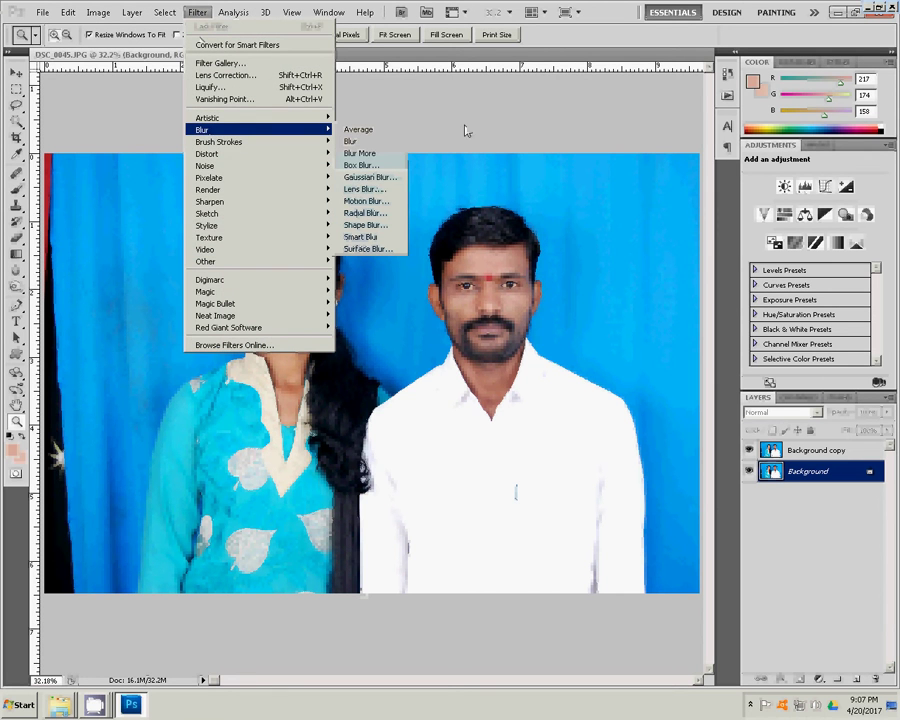
{"action": "mouse_move", "coordinate": [258, 130]}
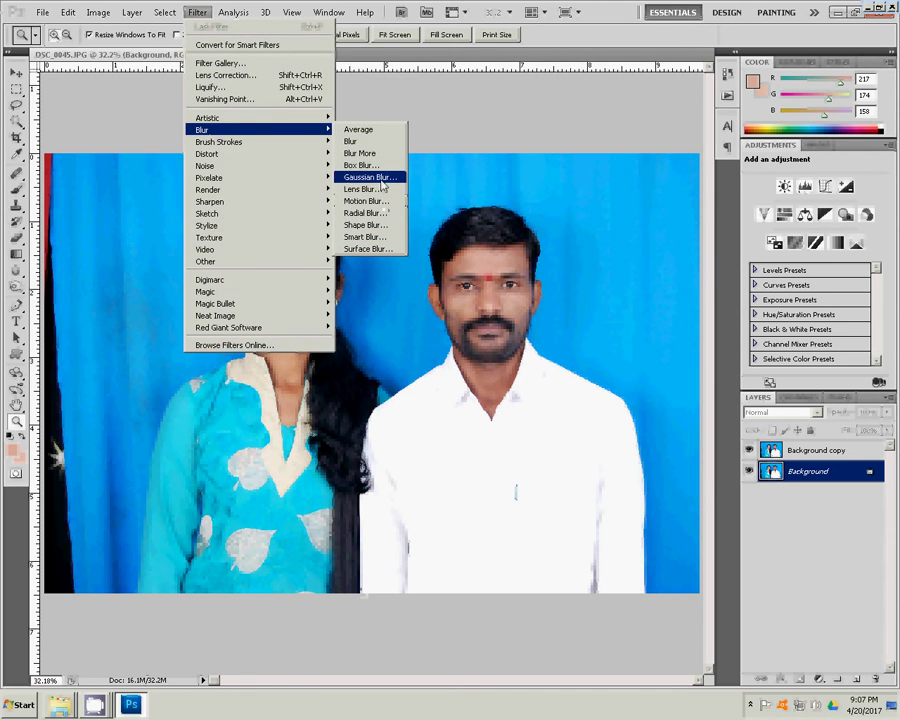
{"action": "left_click", "coordinate": [372, 177]}
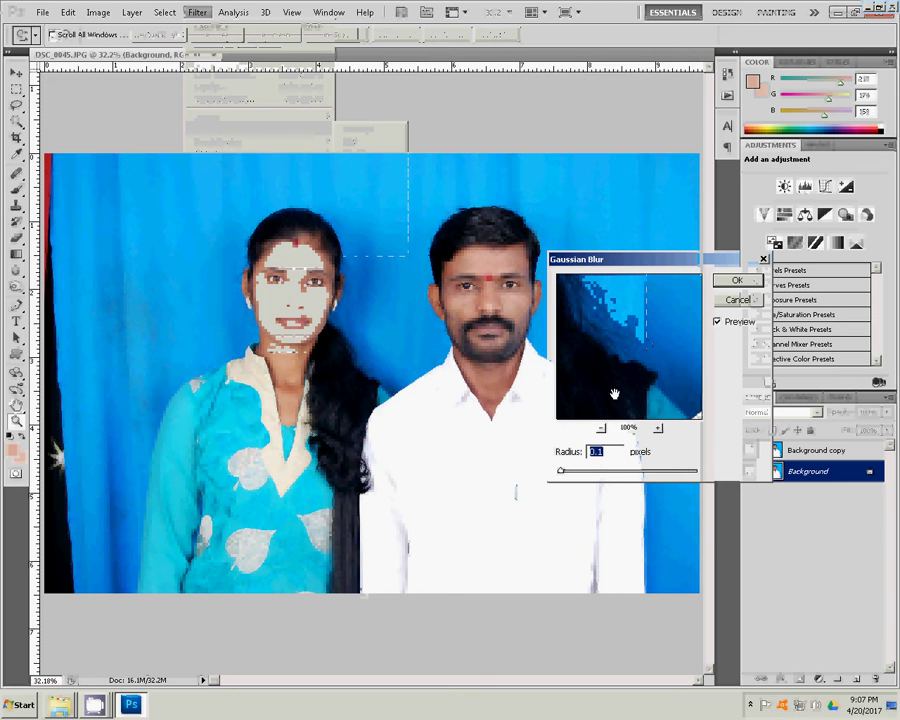
{"action": "mouse_move", "coordinate": [614, 383]}
{"action": "left_mouse_down"}
{"action": "mouse_move", "coordinate": [594, 378]}
{"action": "mouse_move", "coordinate": [600, 331]}
{"action": "mouse_move", "coordinate": [628, 351]}
{"action": "mouse_move", "coordinate": [622, 388]}
{"action": "left_mouse_up"}
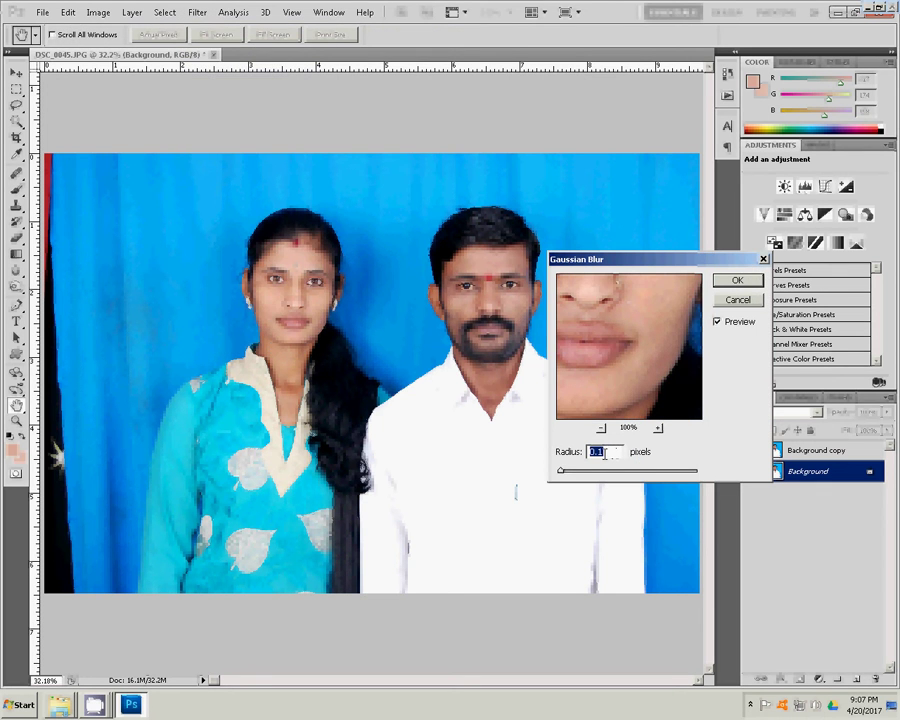
{"action": "left_click_drag", "start_coordinate": [563, 473], "coordinate": [594, 472]}
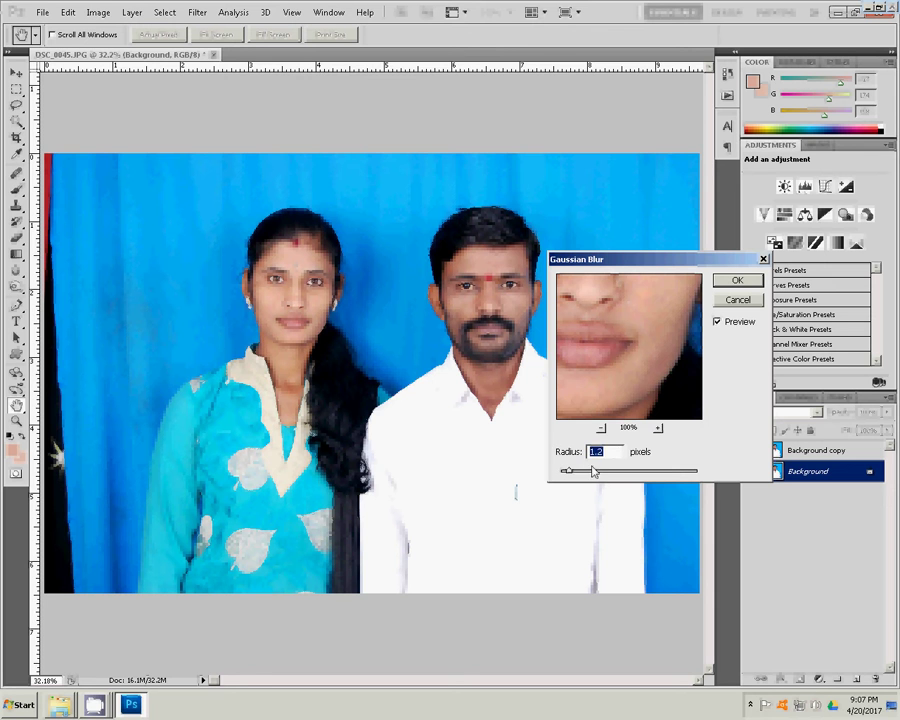
{"action": "left_click", "coordinate": [737, 282]}
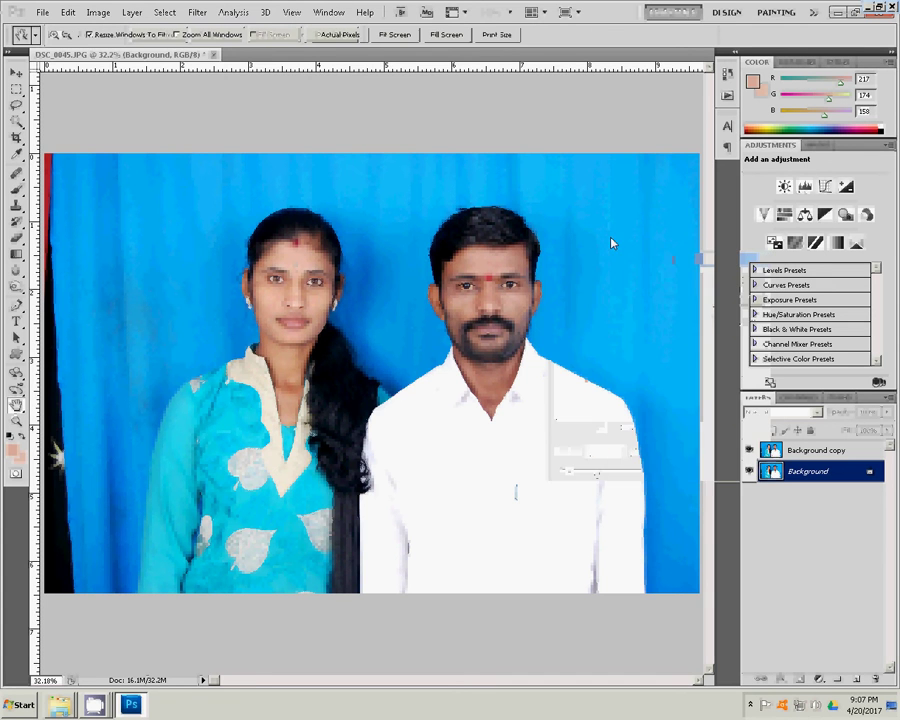
{"action": "left_click", "coordinate": [499, 289]}
Zoom in on the man's face and make the Background copy layer active.
{"action": "left_click", "coordinate": [497, 289]}
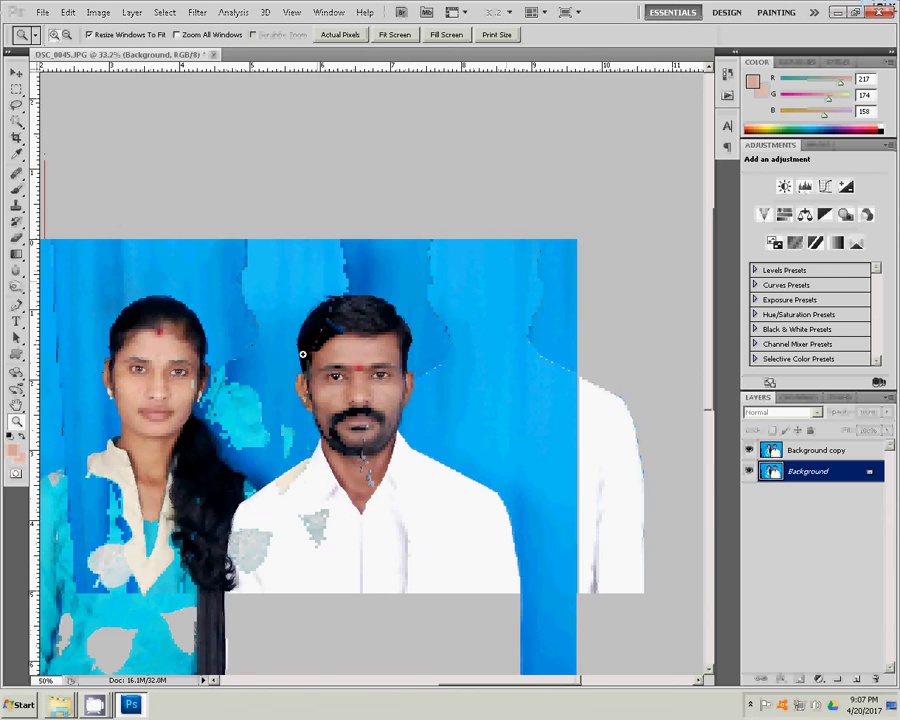
{"action": "left_click", "coordinate": [302, 354]}
{"action": "left_click", "coordinate": [337, 412]}
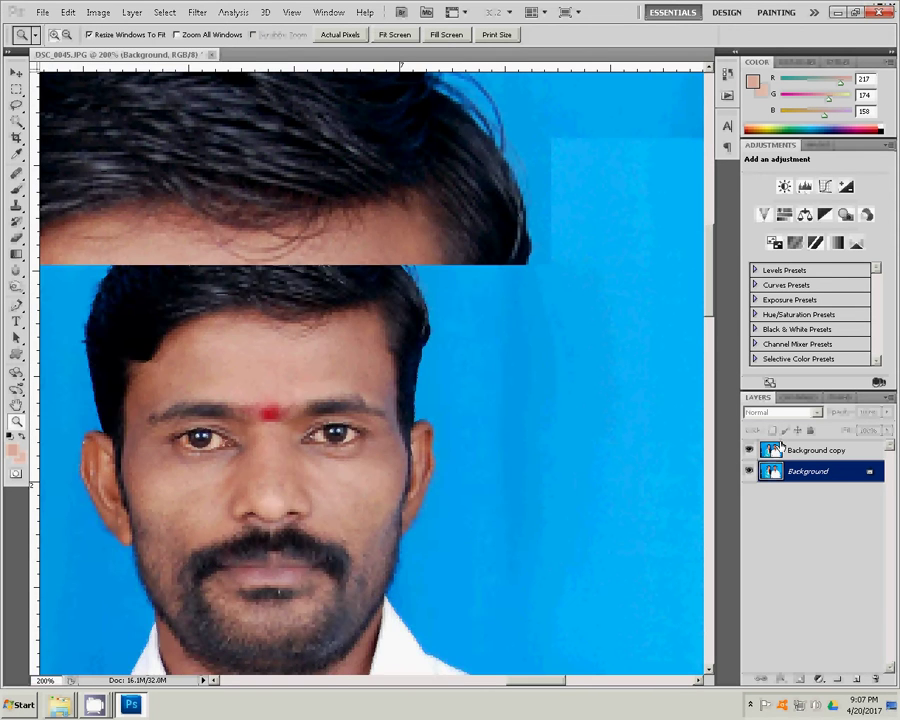
{"action": "key", "text": "alt+bracketright"}
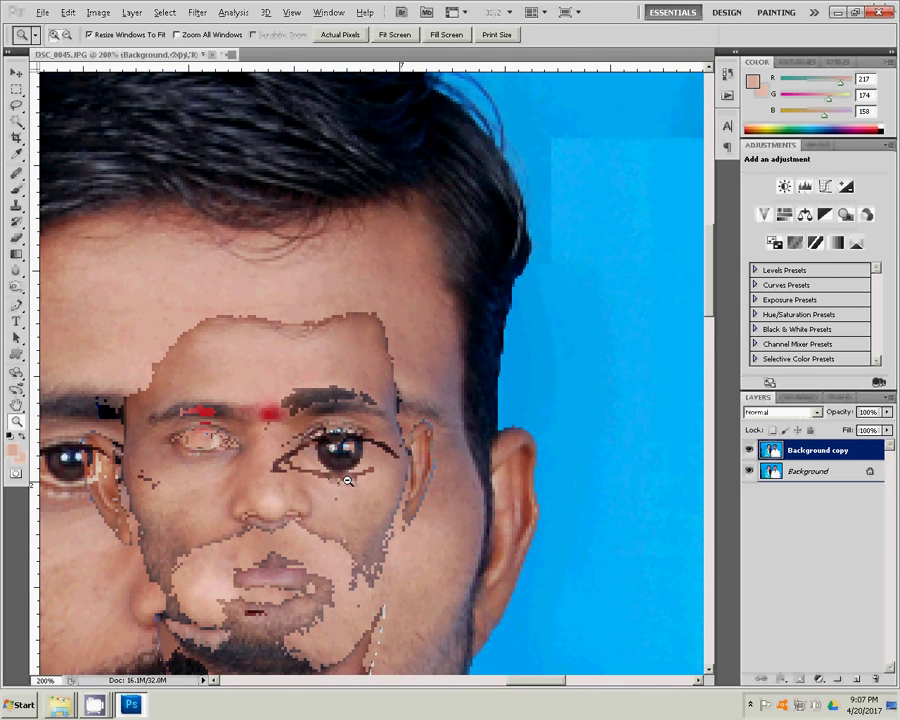
{"action": "left_click", "coordinate": [247, 338], "text": "alt"}
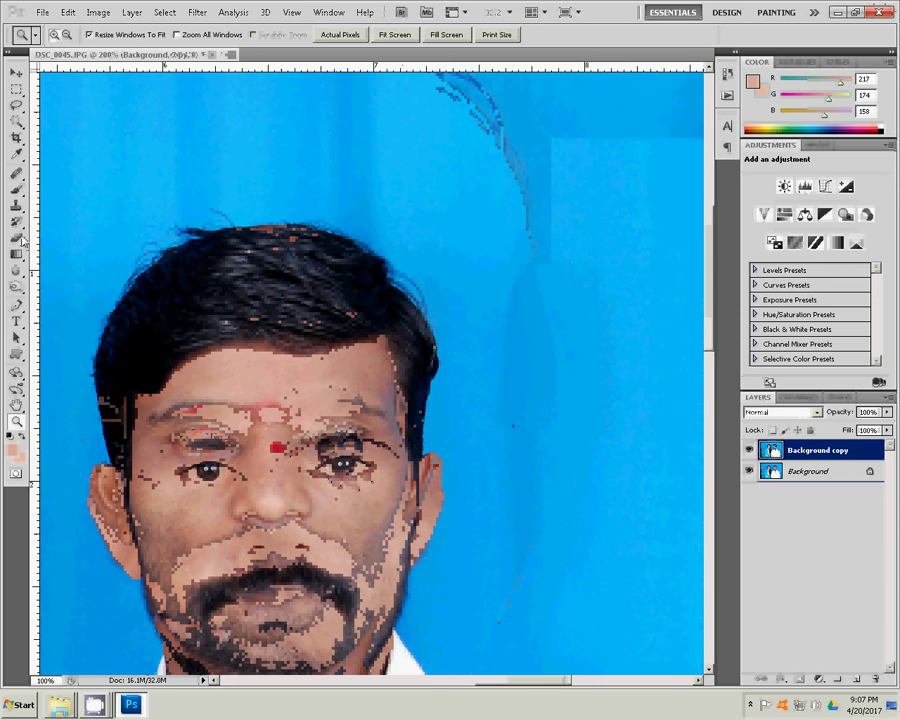
Try a 72%-flow, size-45 history-eraser stroke on his forehead, undo it, and reselect Background.
{"action": "left_click", "coordinate": [16, 237]}
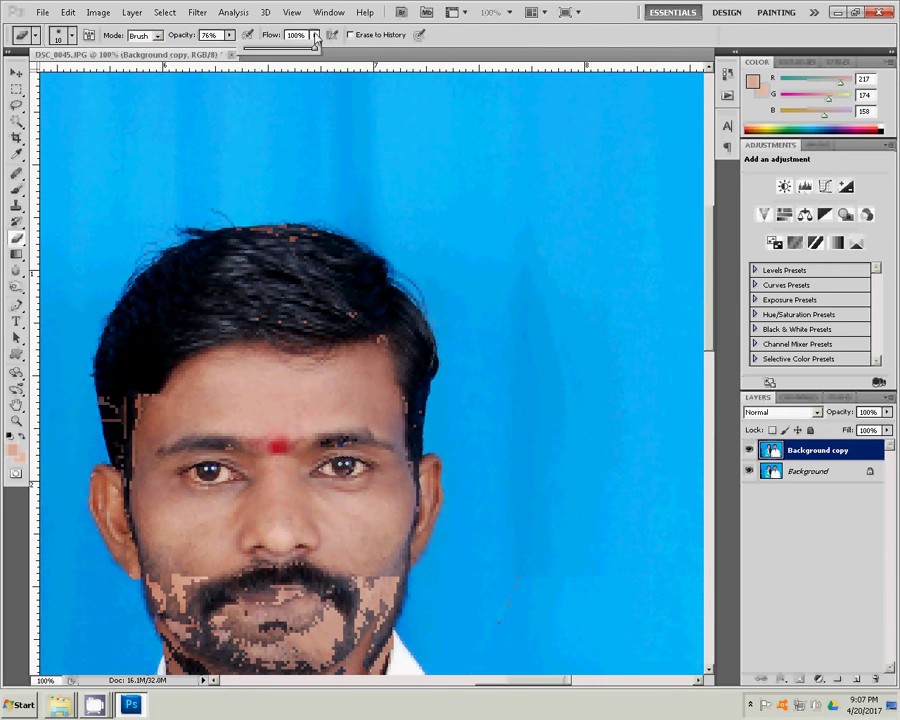
{"action": "left_click", "coordinate": [313, 35]}
{"action": "left_click_drag", "start_coordinate": [314, 48], "coordinate": [296, 50]}
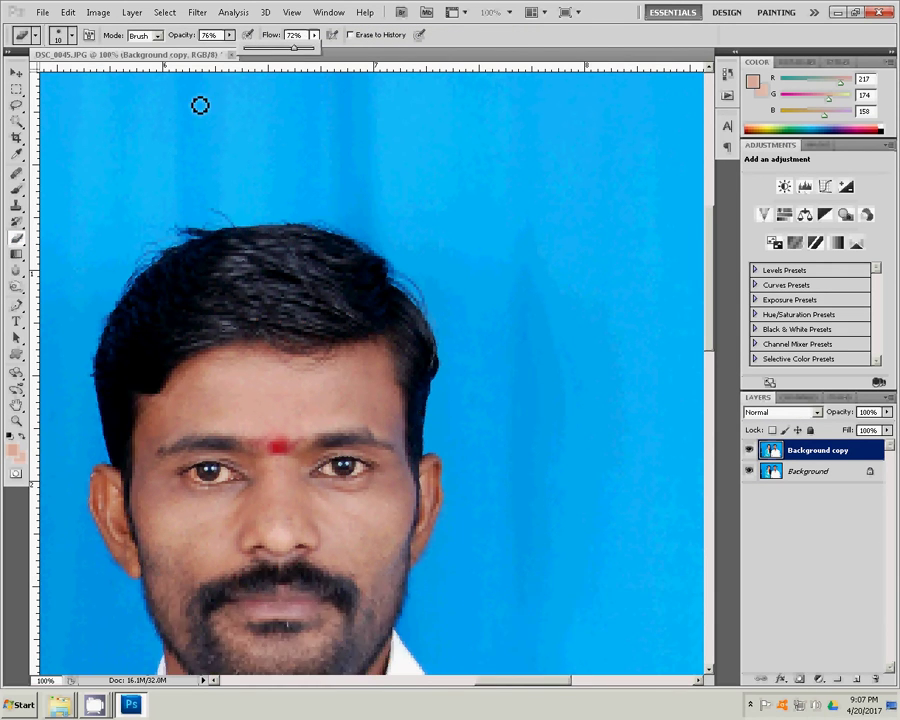
{"action": "key", "text": "bracketright"}
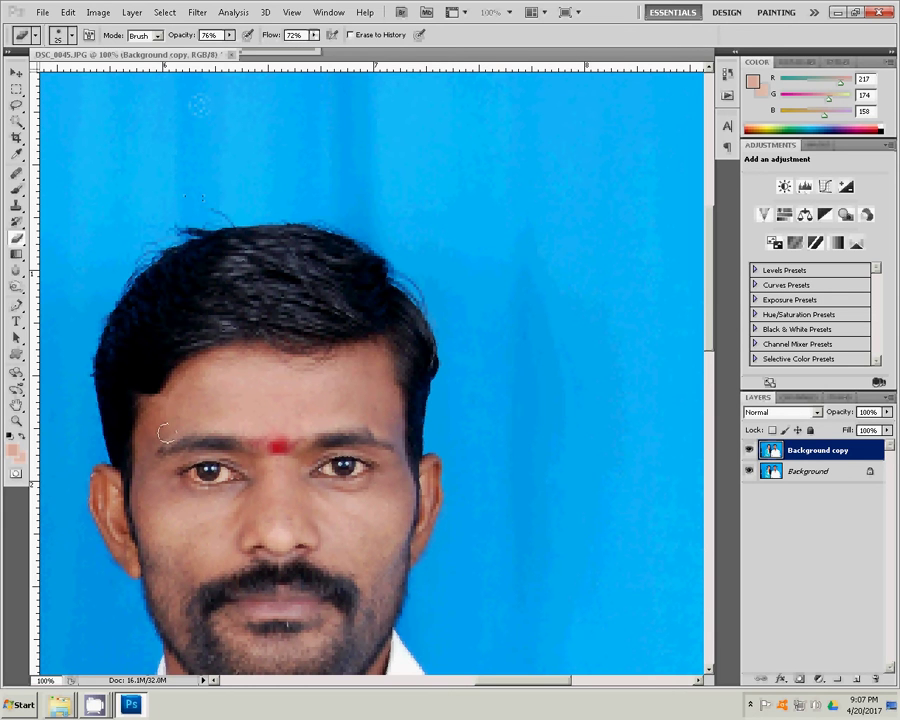
{"action": "key", "text": "bracketright"}
{"action": "key", "text": "bracketright"}
{"action": "key", "text": "bracketright"}
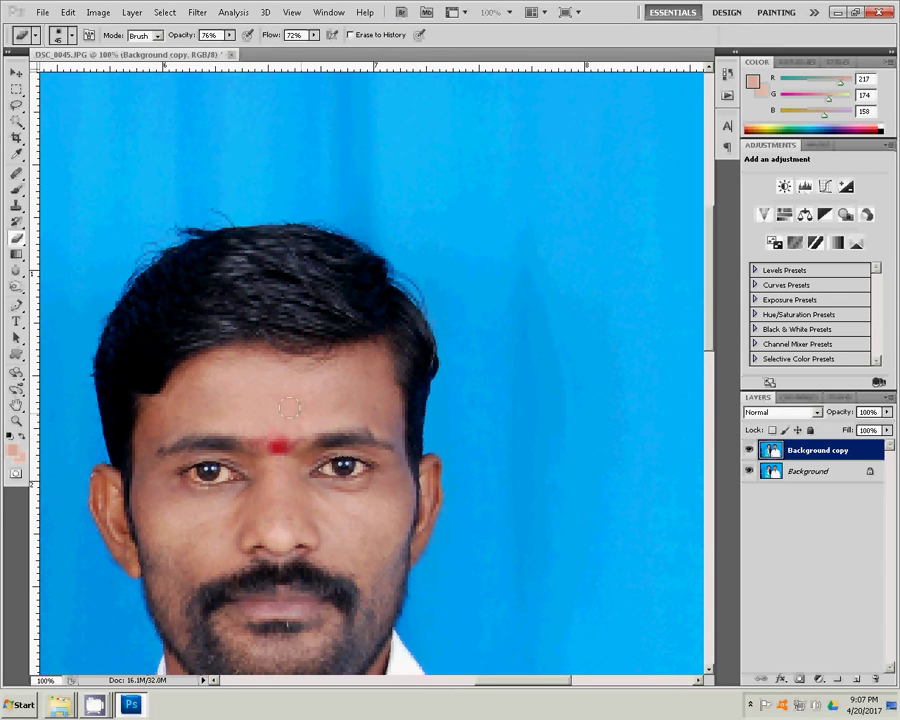
{"action": "left_click_drag", "start_coordinate": [289, 407], "coordinate": [268, 380]}
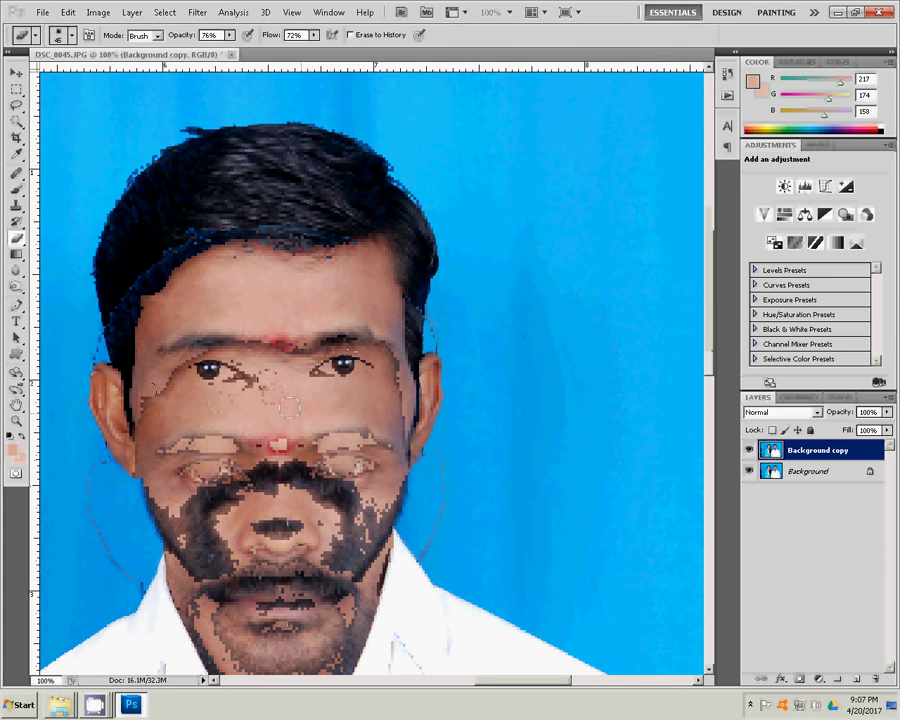
{"action": "key", "text": "ctrl+z"}
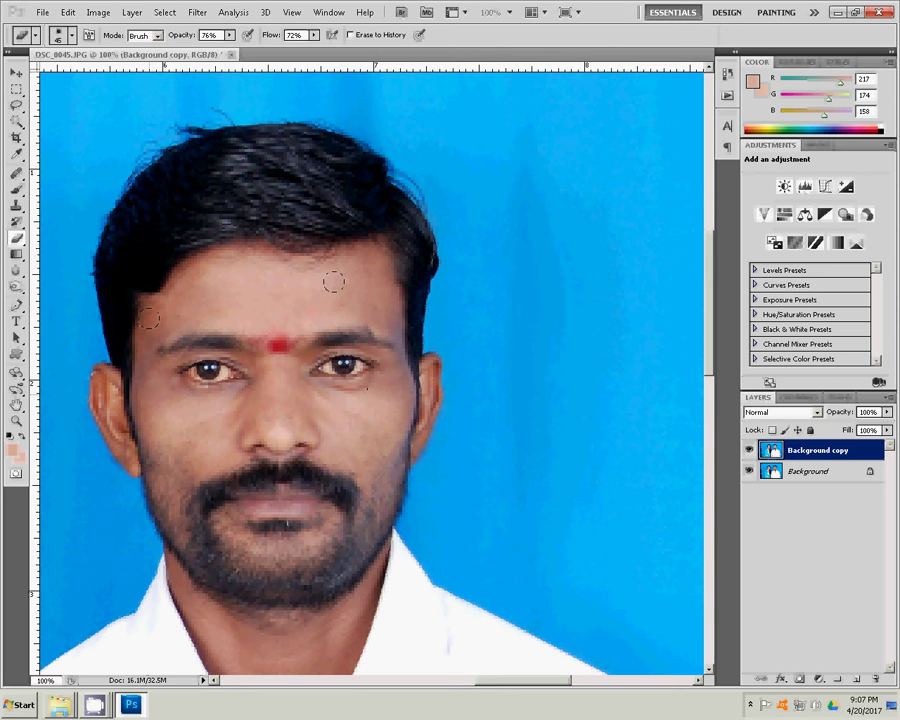
{"action": "left_click", "coordinate": [806, 472]}
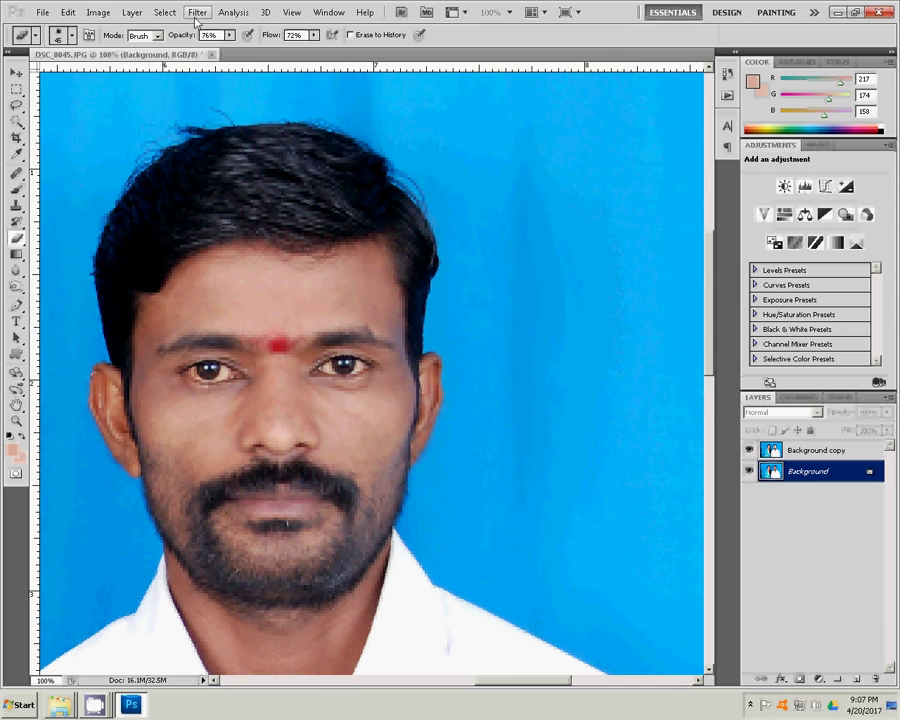
Run Filter > Magic > Magic Pro with Graininess 80 on the Background layer.
{"action": "left_click", "coordinate": [197, 12]}
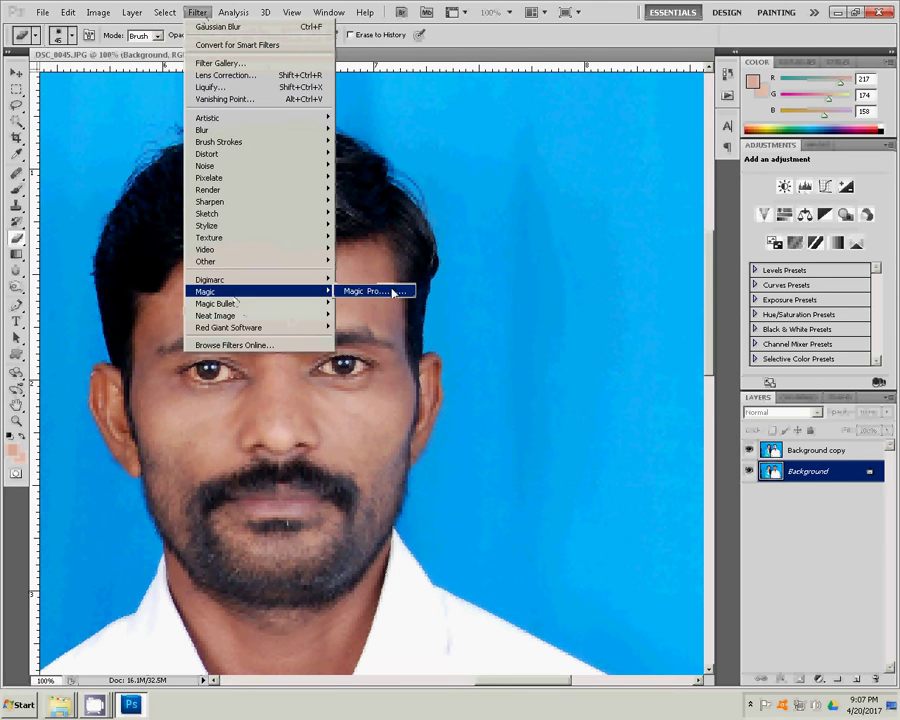
{"action": "left_click", "coordinate": [402, 292]}
{"action": "double_click", "coordinate": [501, 306]}
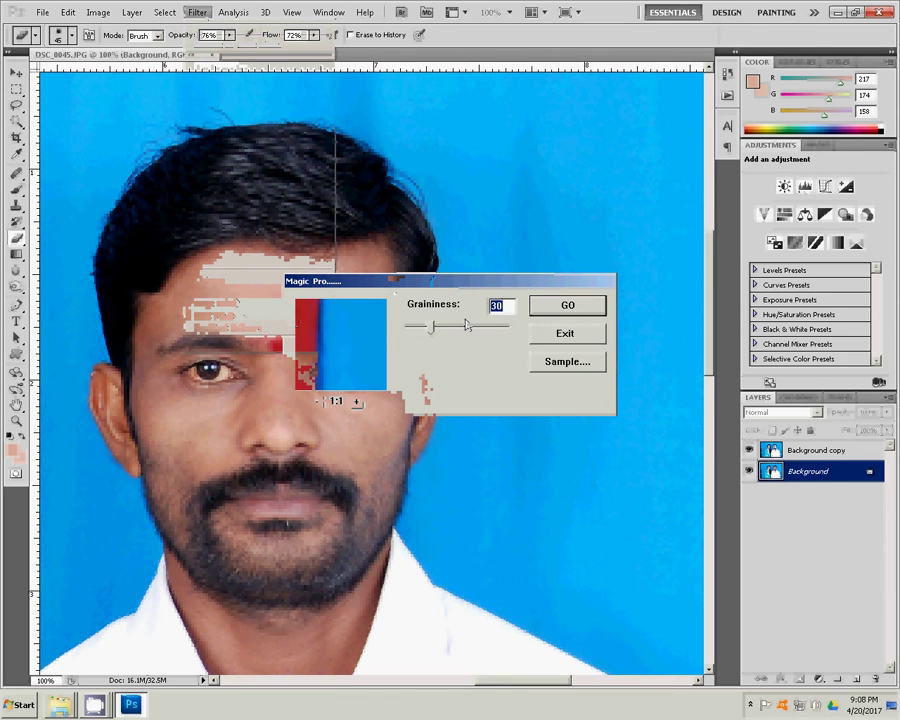
{"action": "type", "text": "80"}
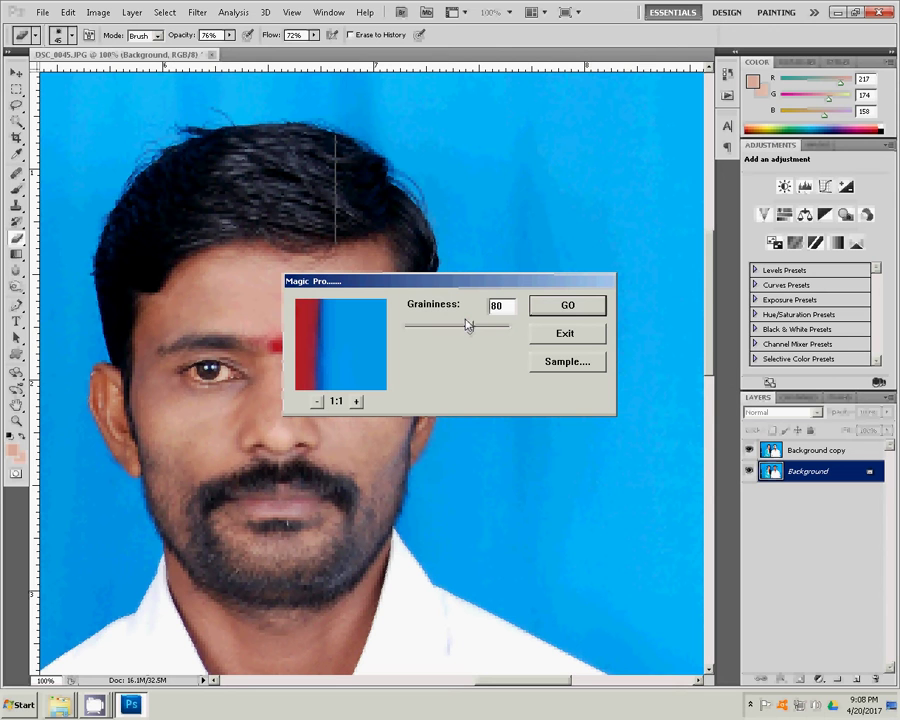
{"action": "key", "text": "Return"}
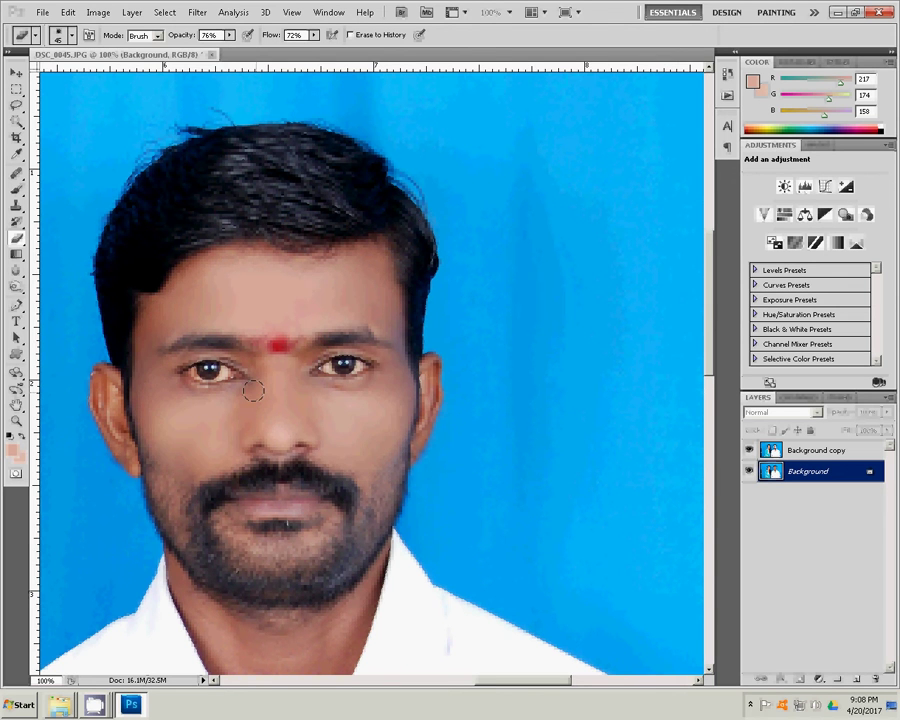
Pan to the woman and work on the Background copy layer over her face and neck skin.
{"action": "left_click_drag", "start_coordinate": [253, 390], "coordinate": [530, 354]}
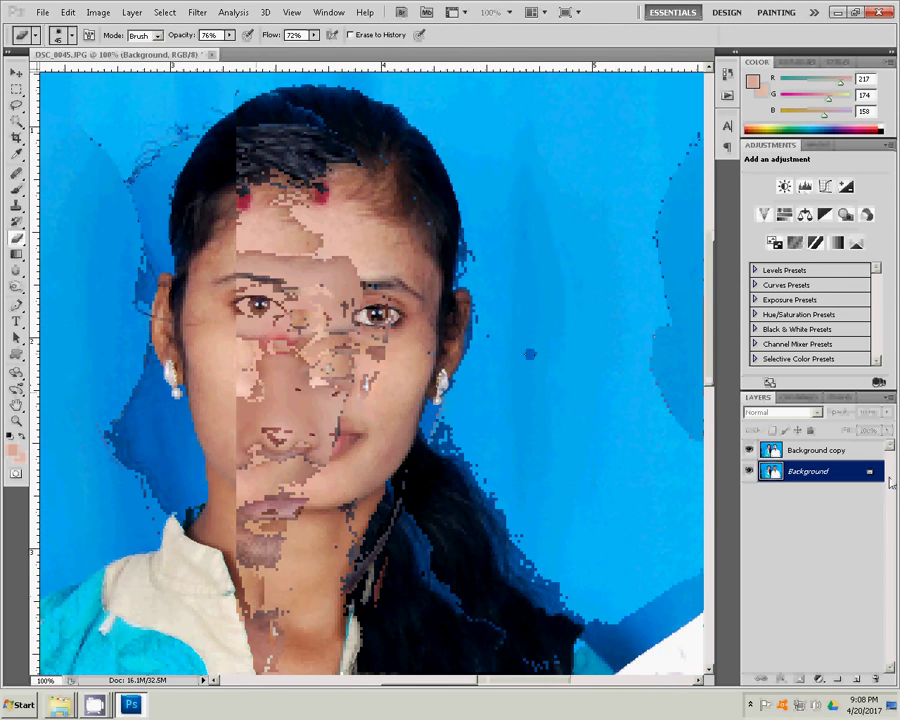
{"action": "left_click", "coordinate": [815, 450]}
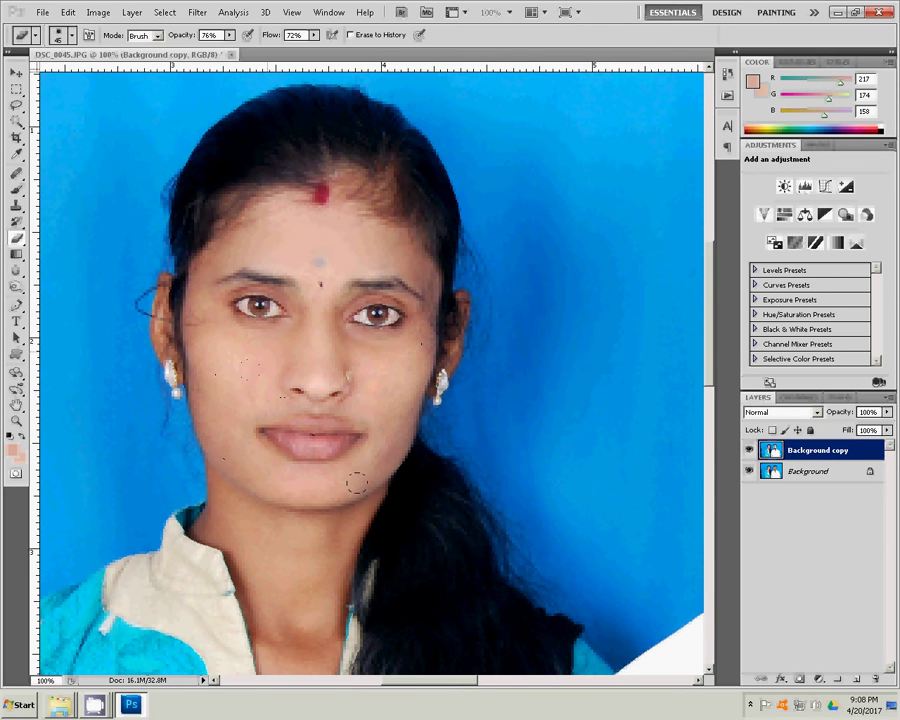
{"action": "scroll", "coordinate": [270, 310], "scroll_direction": "down", "scroll_amount": 3}
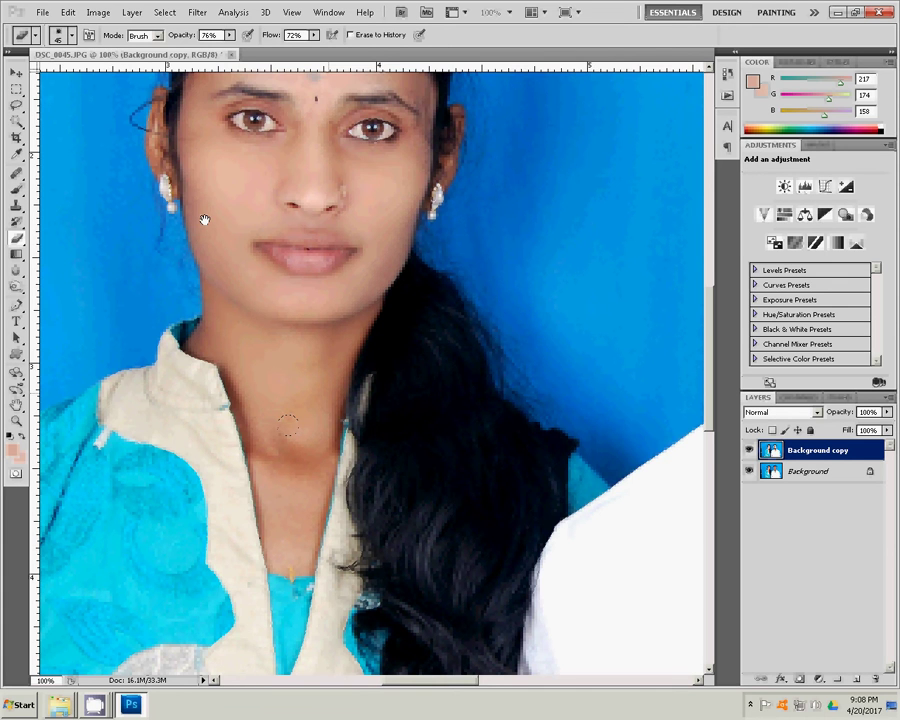
{"action": "scroll", "coordinate": [298, 326], "scroll_direction": "up", "scroll_amount": 5}
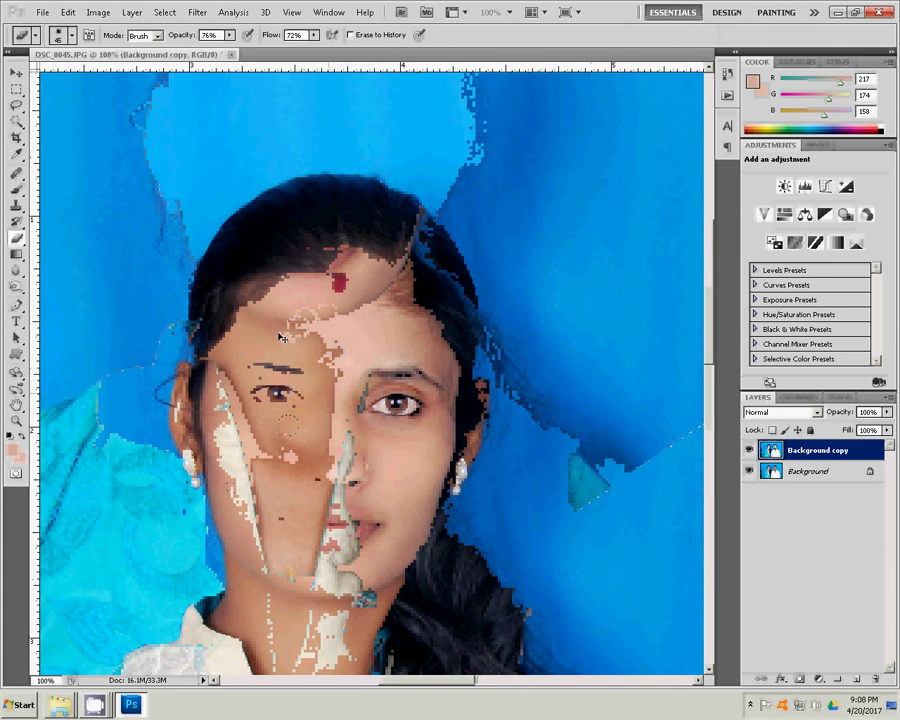
Merge the layers into one Background and zoom to 200% on the woman's face.
{"action": "key", "text": "ctrl+e"}
{"action": "key", "text": "z"}
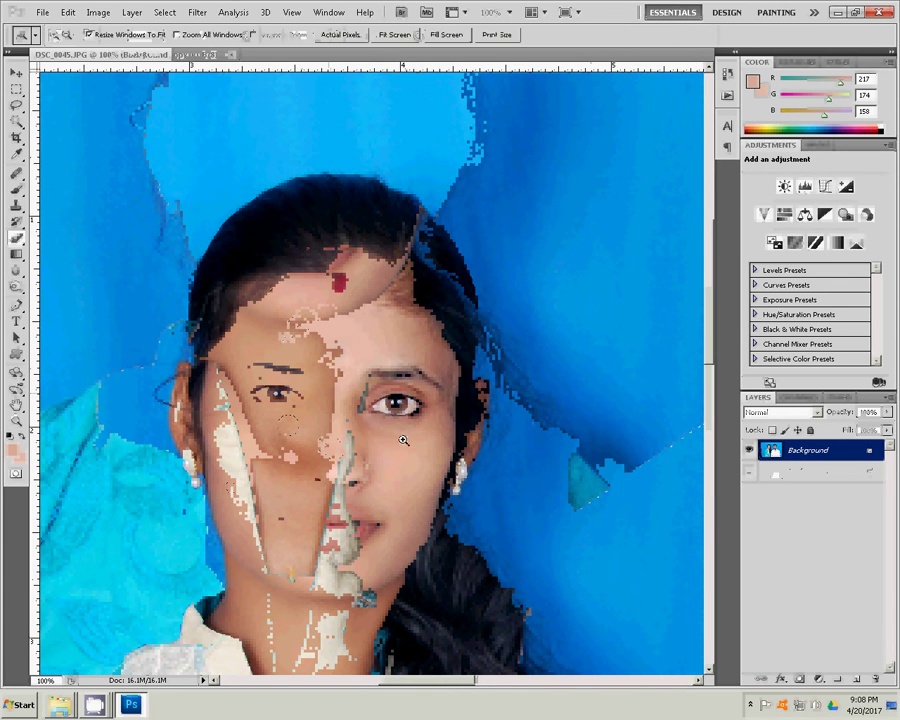
{"action": "left_click", "coordinate": [366, 395]}
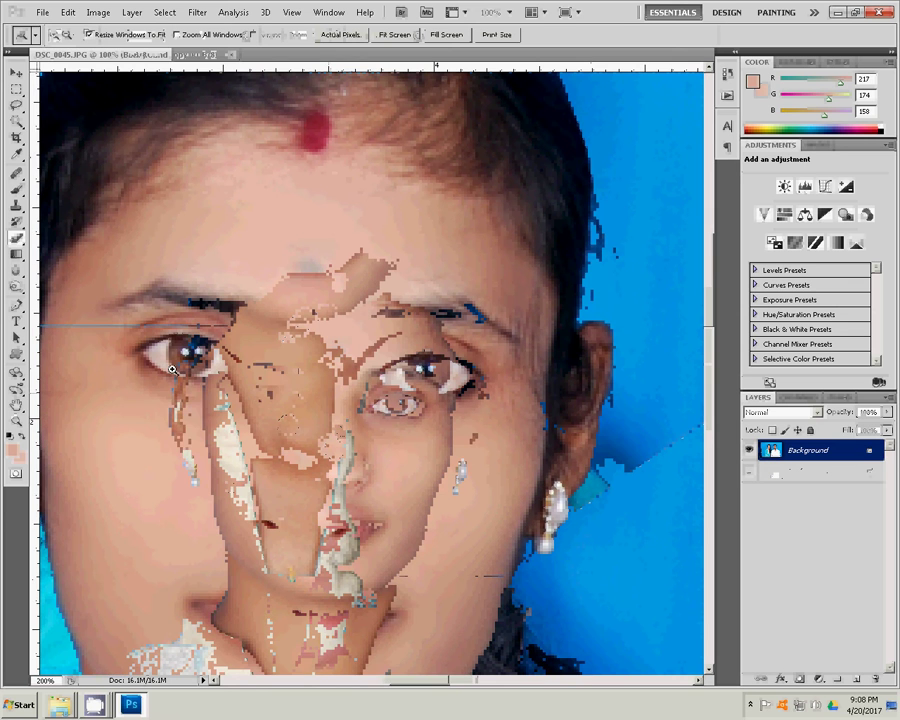
Dodge the woman's eyebrows and left iris with the Dodge tool (Midtones, 77%).
{"action": "left_click", "coordinate": [16, 287]}
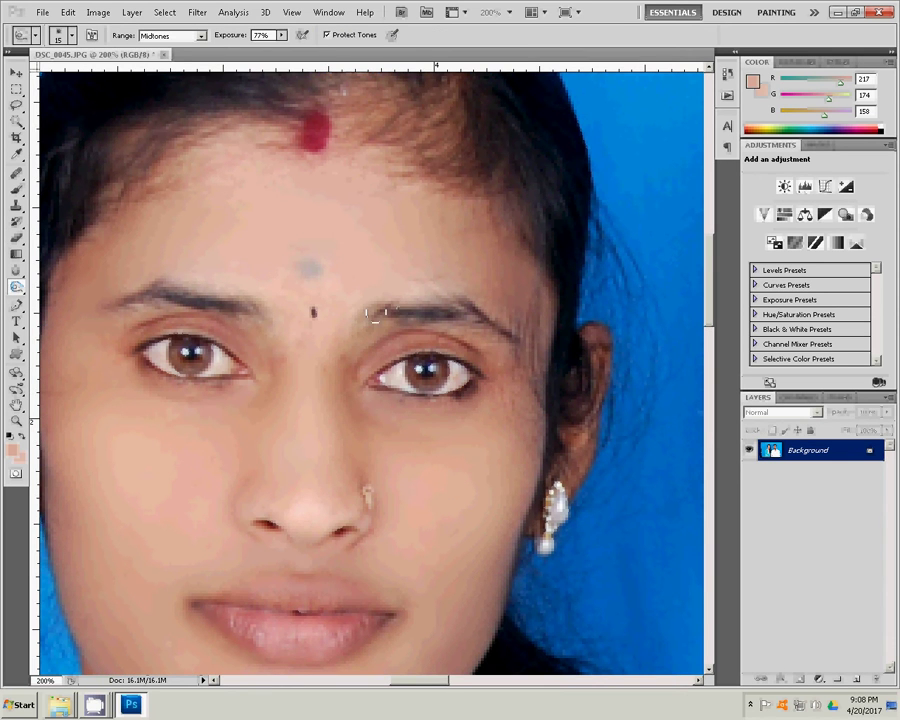
{"action": "left_click_drag", "start_coordinate": [378, 314], "coordinate": [405, 314]}
{"action": "left_click_drag", "start_coordinate": [117, 307], "coordinate": [227, 311]}
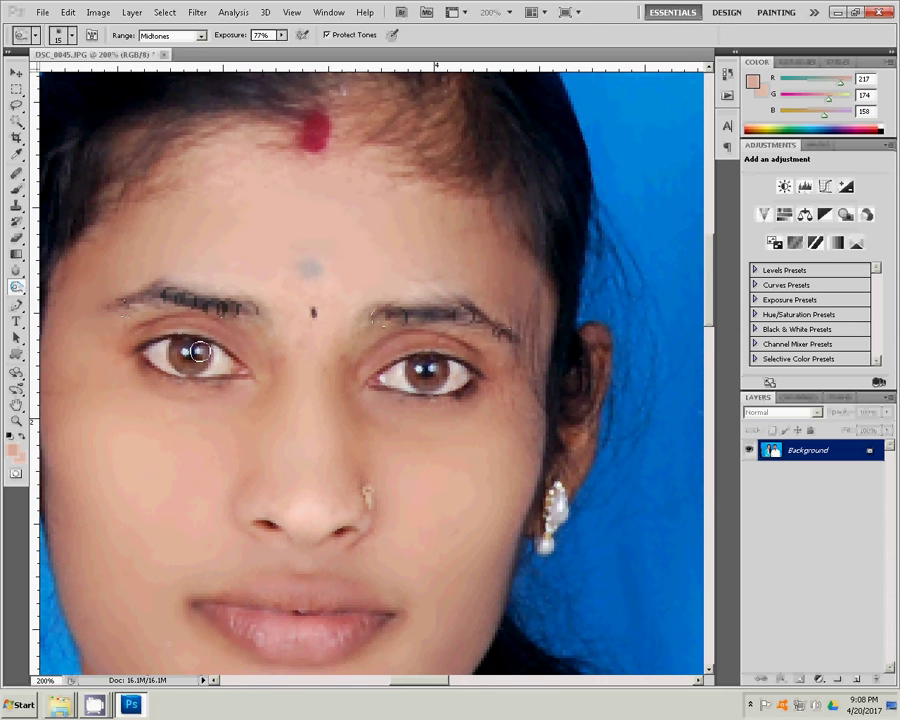
{"action": "left_click_drag", "start_coordinate": [183, 347], "coordinate": [200, 350]}
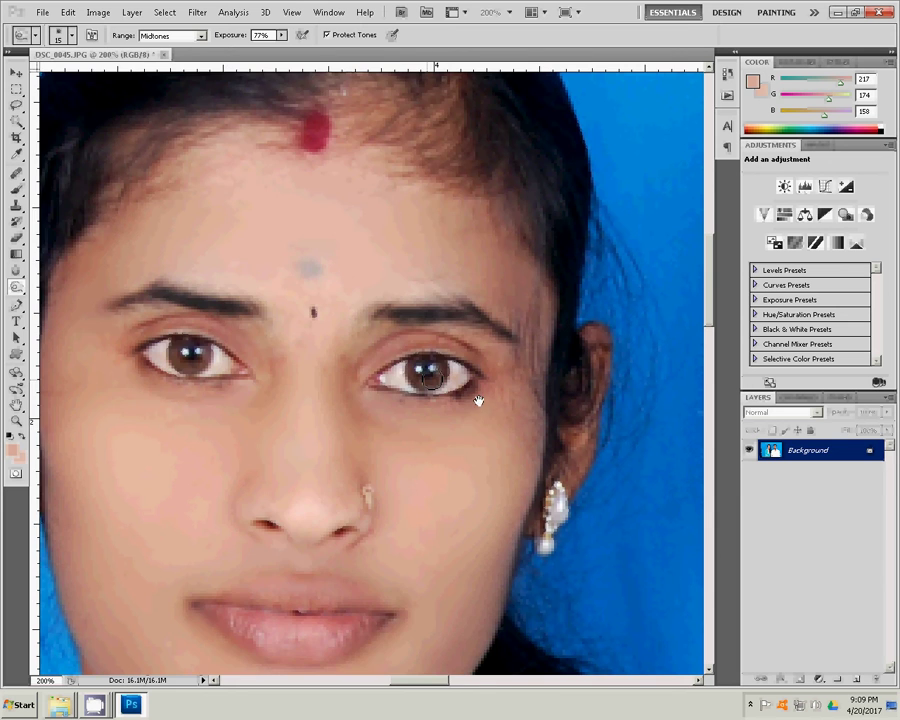
{"action": "mouse_move", "coordinate": [478, 394]}
{"action": "left_mouse_down"}
{"action": "mouse_move", "coordinate": [601, 375]}
{"action": "mouse_move", "coordinate": [362, 392]}
{"action": "left_mouse_up"}
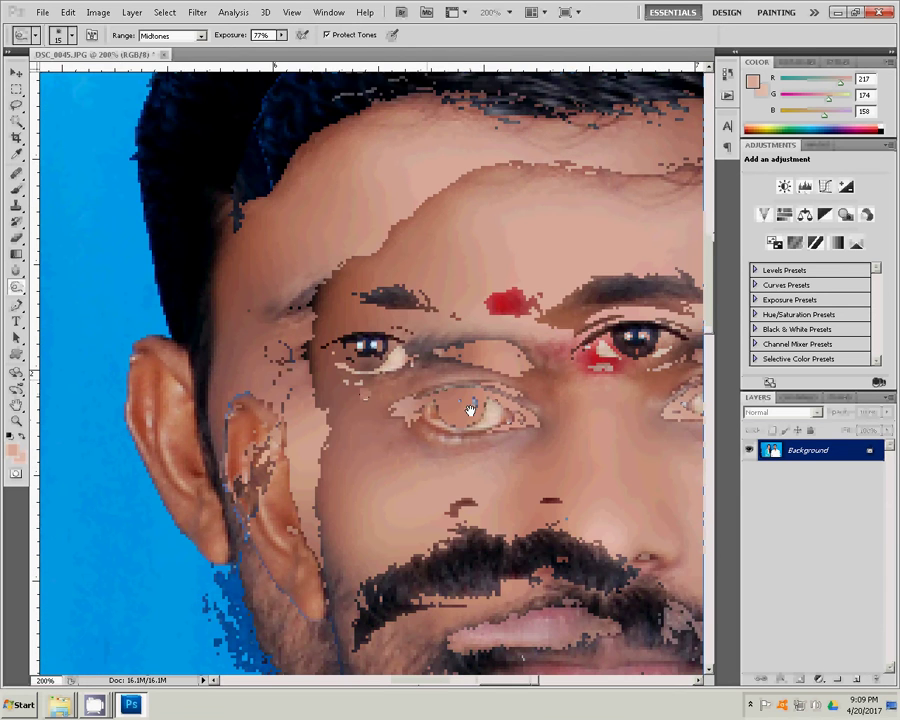
Clone-stamp the blemishes around the man's mouth using nearby clean skin, then fit on screen.
{"action": "left_click_drag", "start_coordinate": [470, 410], "coordinate": [400, 245]}
{"action": "key", "text": "s"}
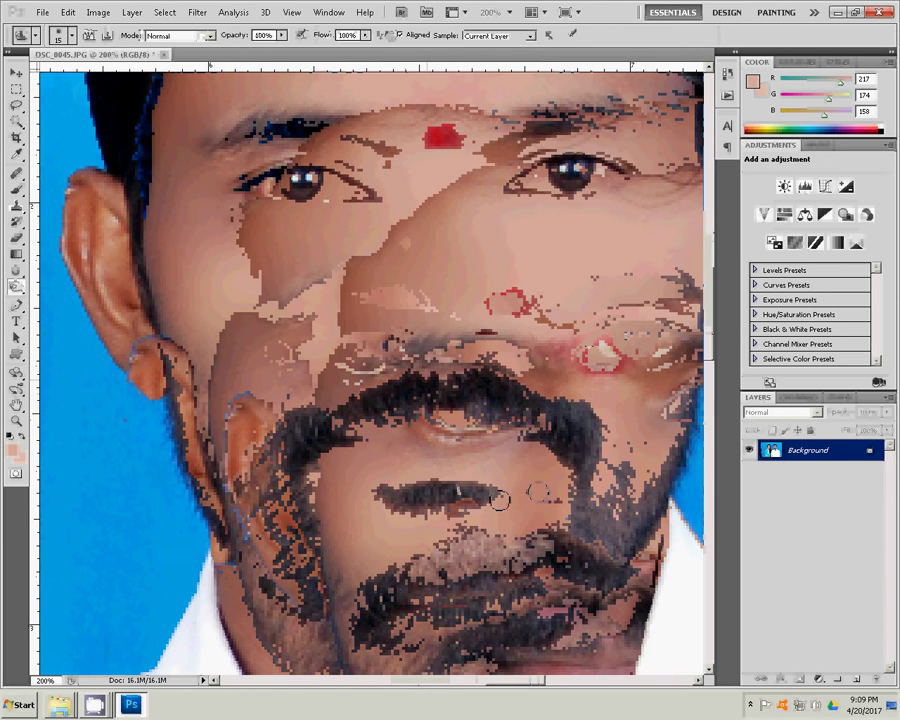
{"action": "left_click", "coordinate": [476, 496], "text": "alt"}
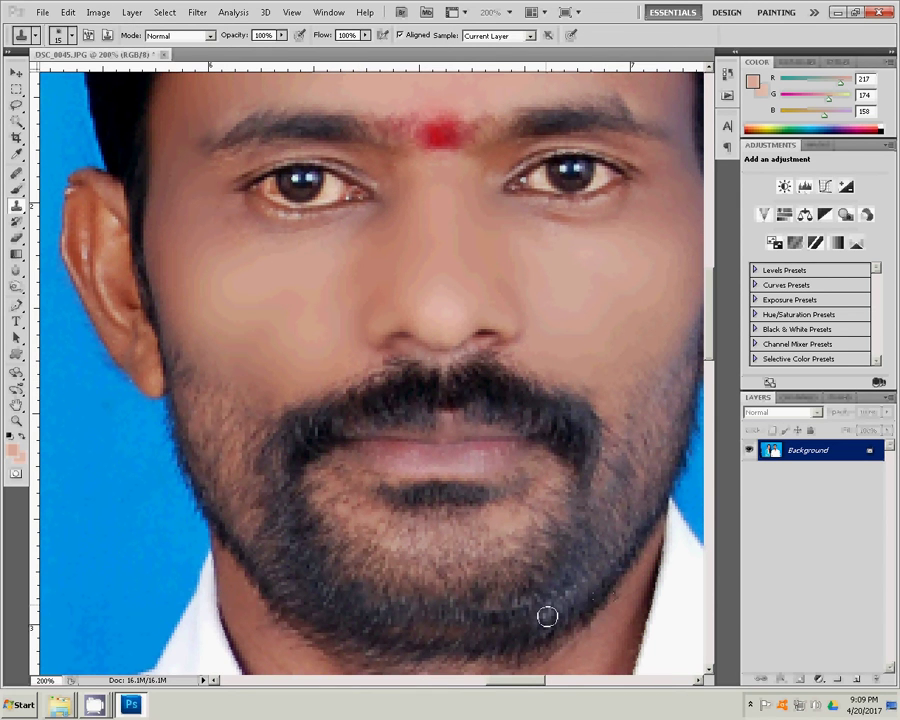
{"action": "key", "text": "z"}
{"action": "right_click", "coordinate": [412, 428]}
{"action": "left_click", "coordinate": [425, 434]}
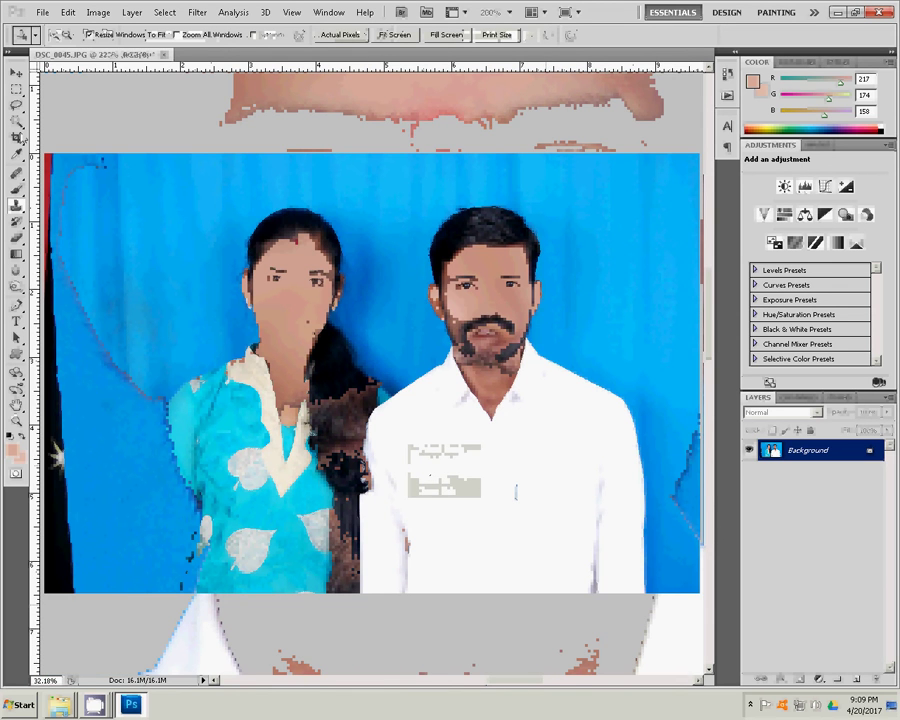
Clone away the stray hairs above the man's head using the blue backdrop.
{"action": "mouse_move", "coordinate": [49, 182]}
{"action": "left_mouse_down"}
{"action": "mouse_move", "coordinate": [535, 268]}
{"action": "mouse_move", "coordinate": [486, 241]}
{"action": "left_mouse_up"}
{"action": "key", "text": "s"}
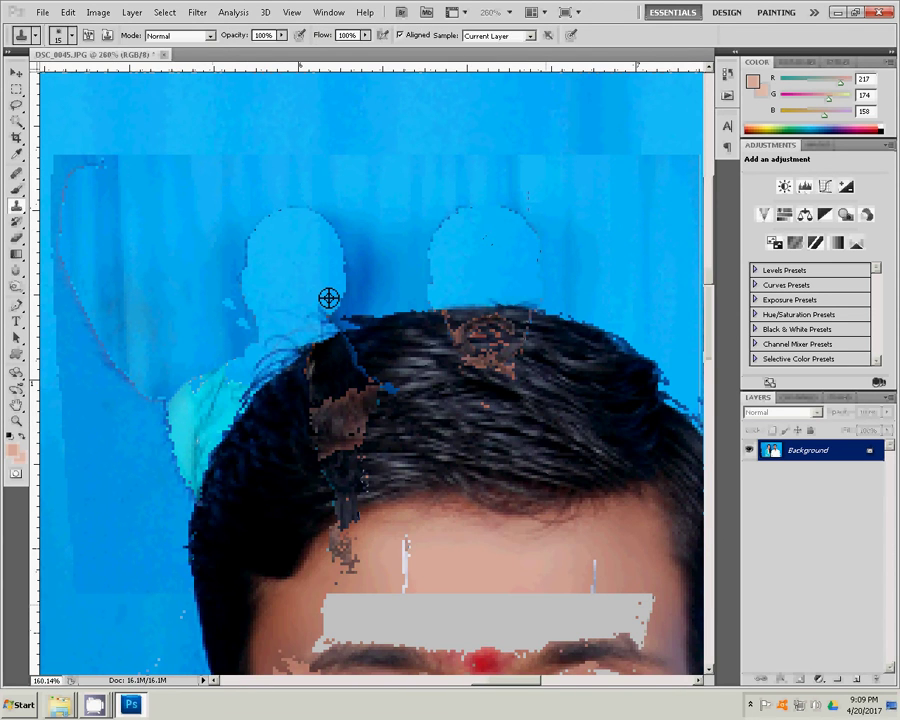
{"action": "left_click", "coordinate": [328, 298], "text": "alt"}
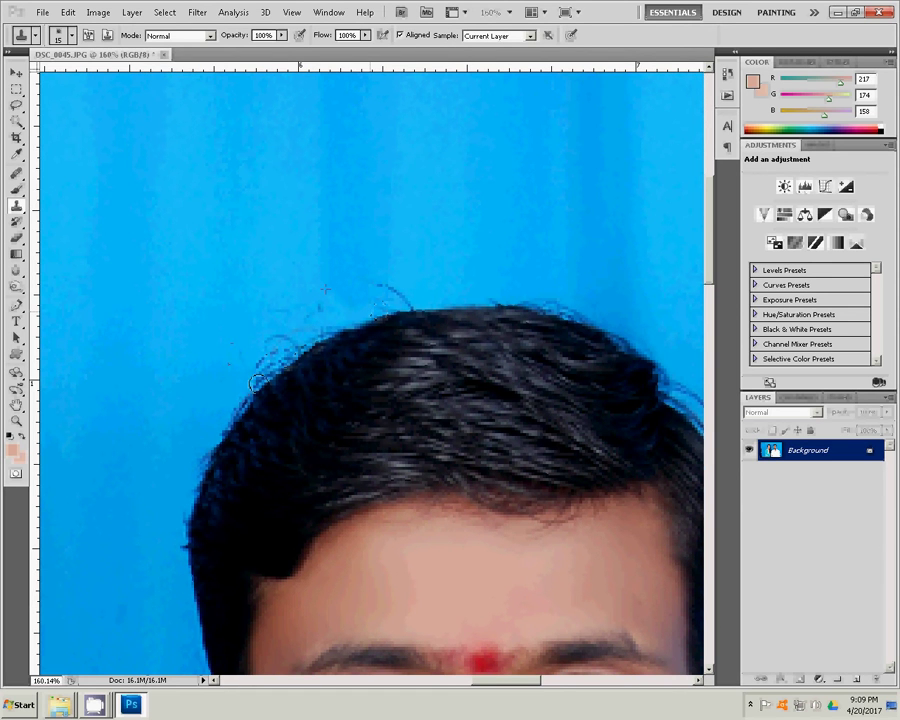
{"action": "right_click", "coordinate": [301, 254]}
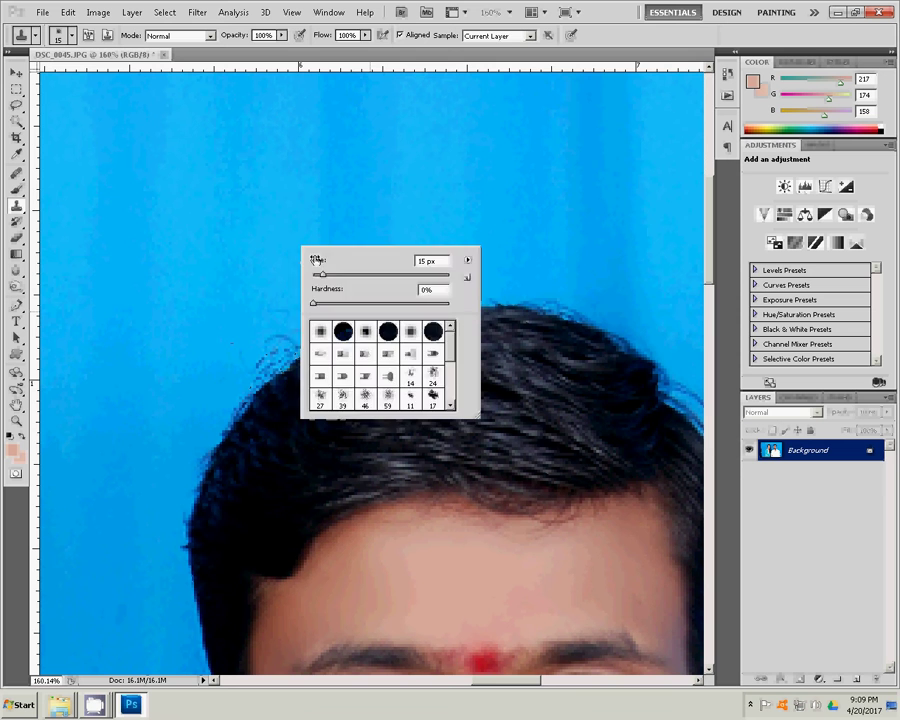
{"action": "key", "text": "z"}
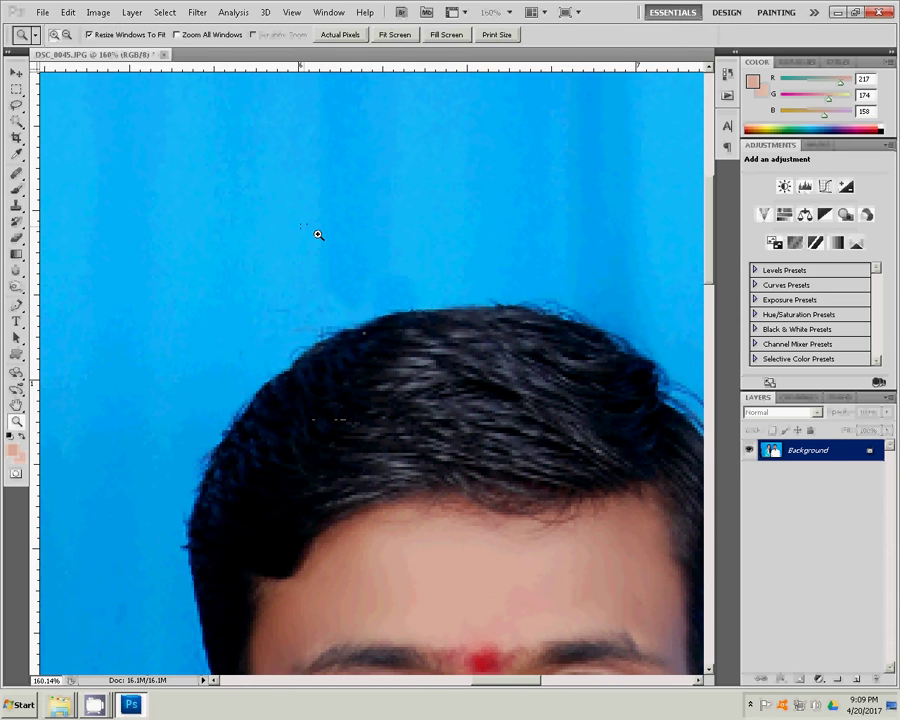
{"action": "right_click", "coordinate": [318, 234]}
Rotate the photo 90° clockwise.
{"action": "left_click", "coordinate": [334, 240]}
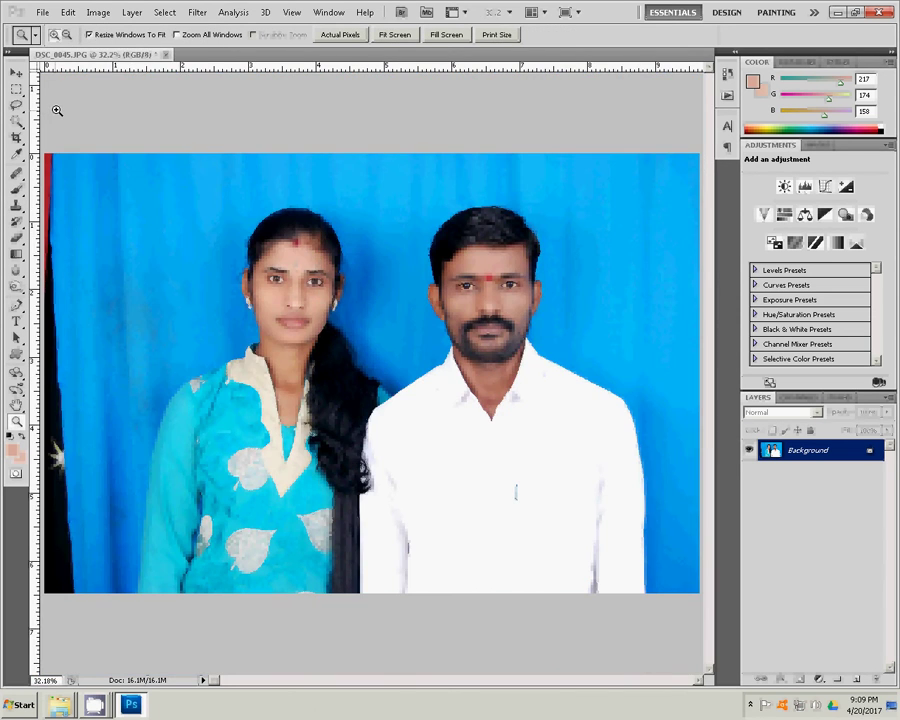
{"action": "left_click", "coordinate": [97, 12]}
{"action": "mouse_move", "coordinate": [120, 130]}
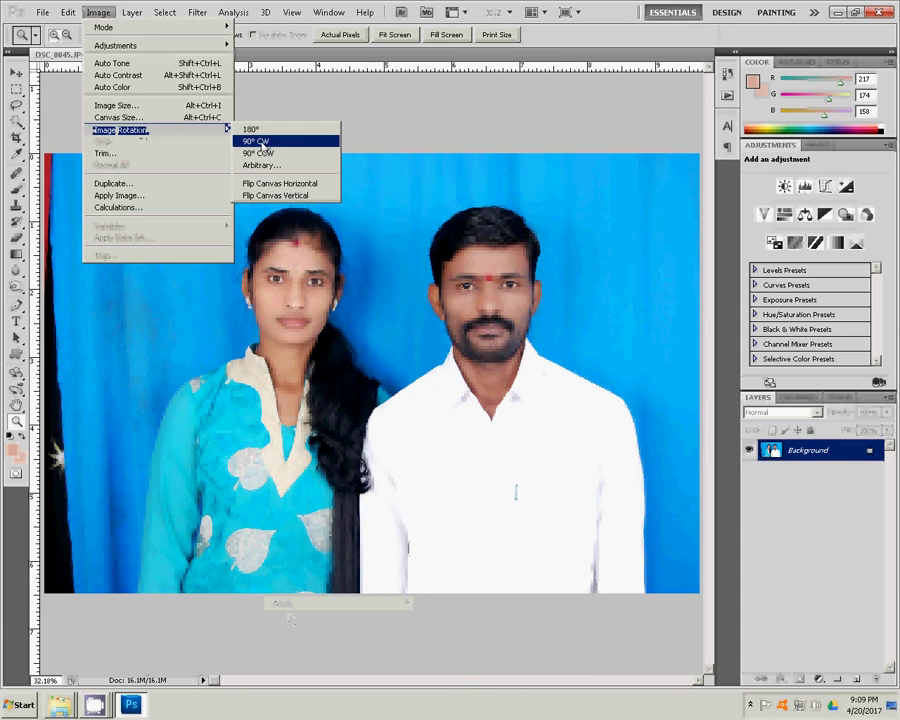
{"action": "left_click", "coordinate": [263, 142]}
Crop around both people to 3.4 × 4.4 cm at 300 pixels/inch.
{"action": "key", "text": "c"}
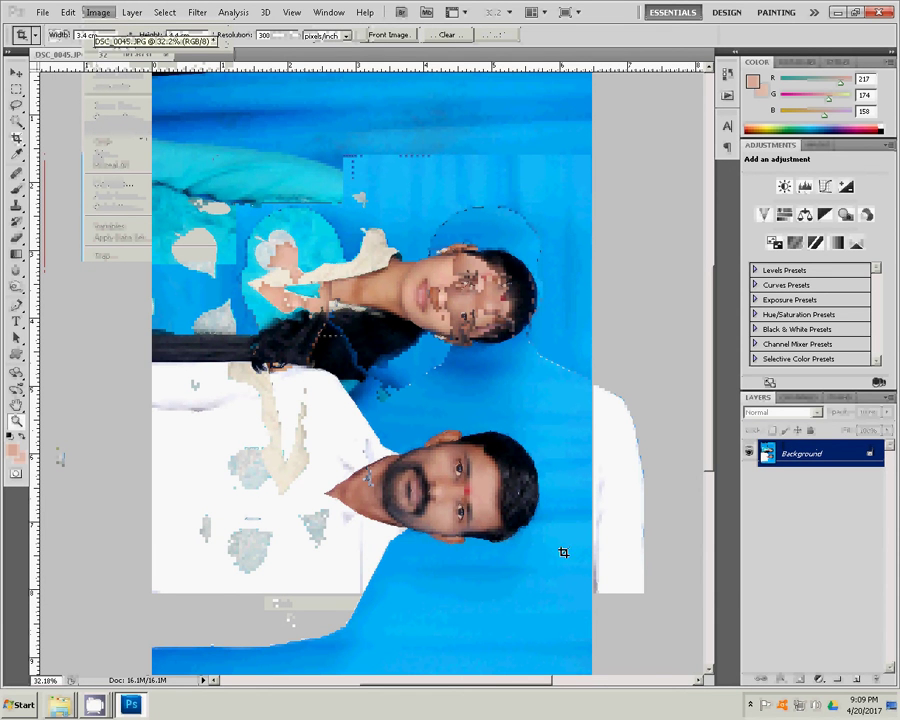
{"action": "left_click_drag", "start_coordinate": [571, 617], "coordinate": [213, 155]}
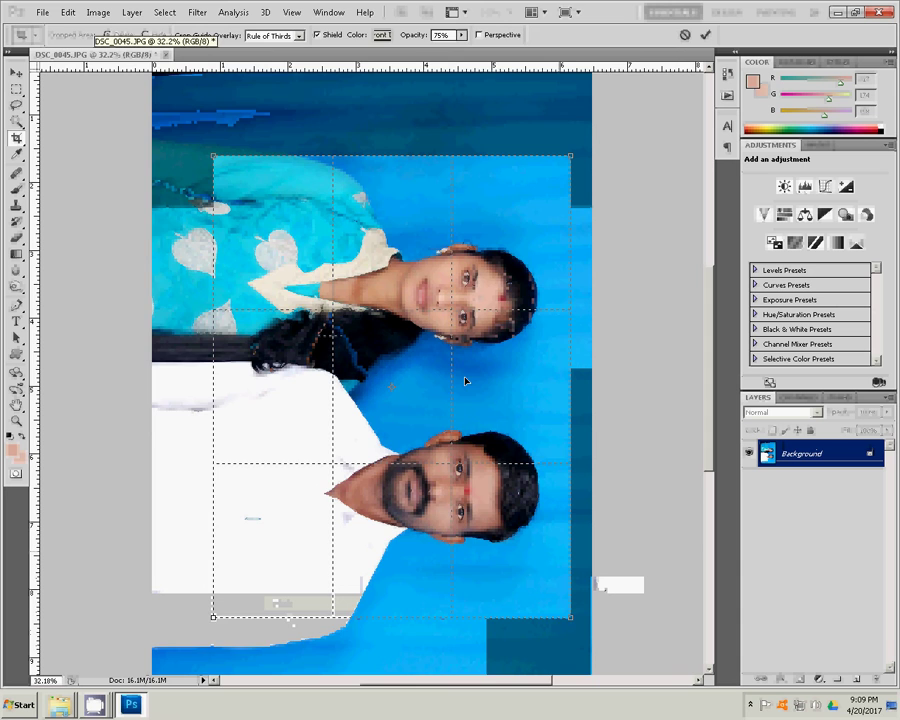
{"action": "key", "text": "Return"}
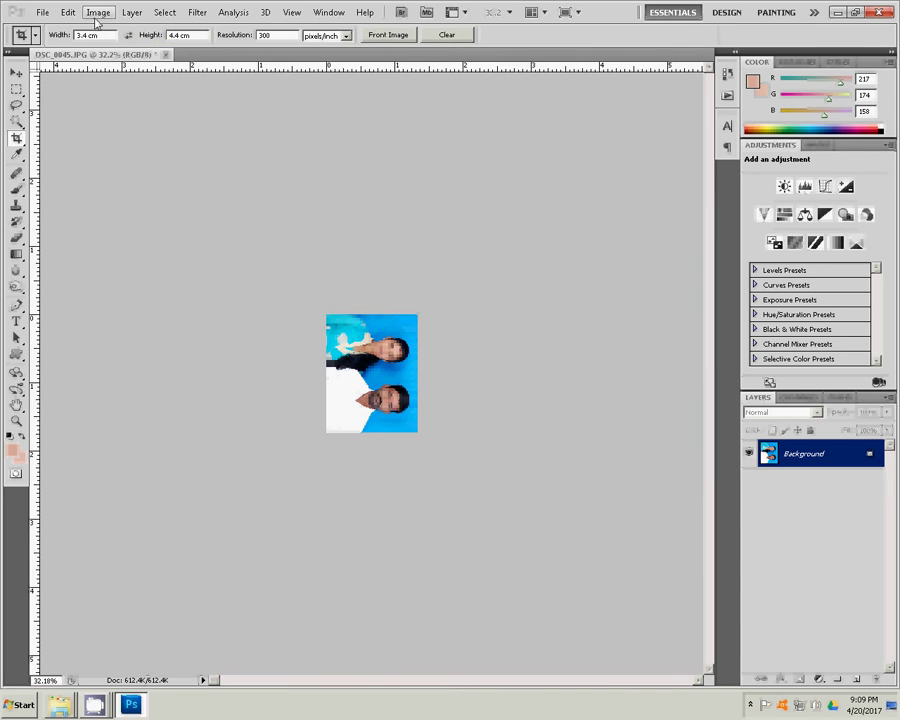
{"action": "left_click", "coordinate": [96, 17]}
{"action": "mouse_move", "coordinate": [120, 130]}
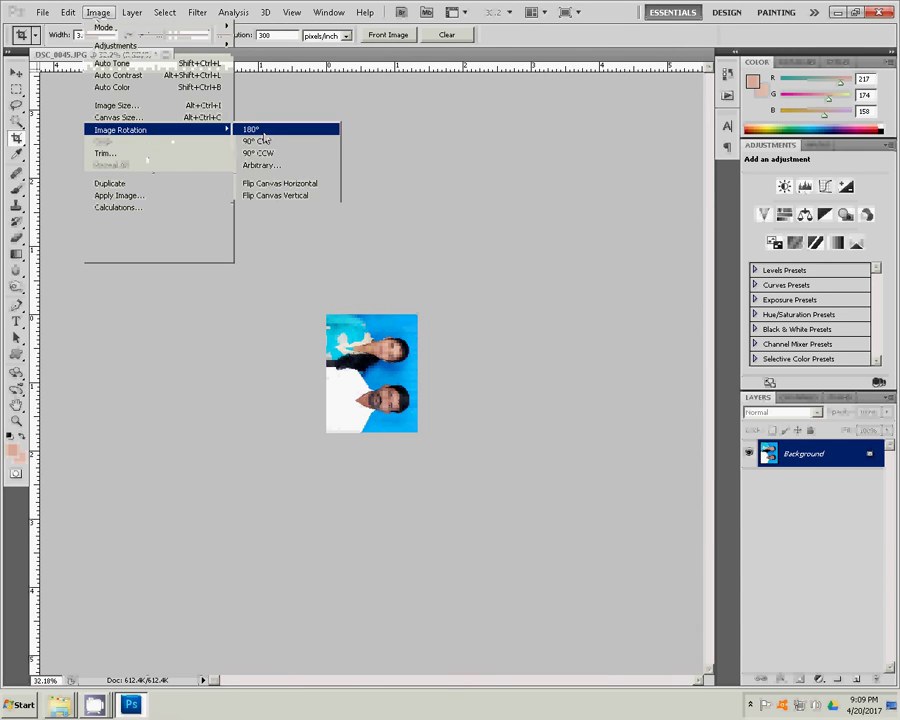
Rotate the cropped photo 90° counter-clockwise and fit it to the window.
{"action": "left_click", "coordinate": [260, 153]}
{"action": "key", "text": "z"}
{"action": "right_click", "coordinate": [373, 362]}
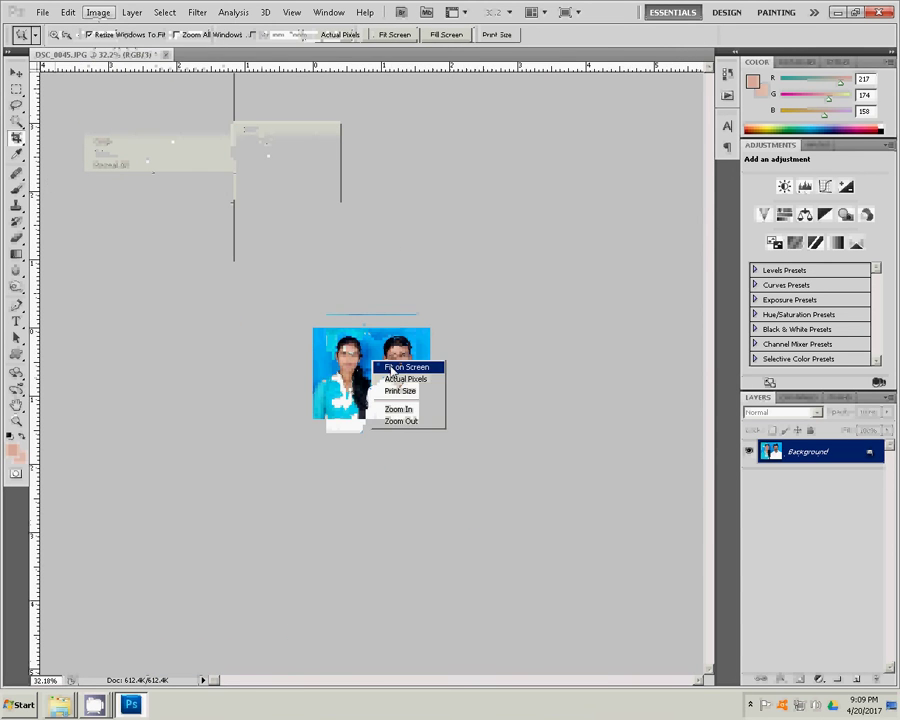
{"action": "left_click", "coordinate": [385, 367]}
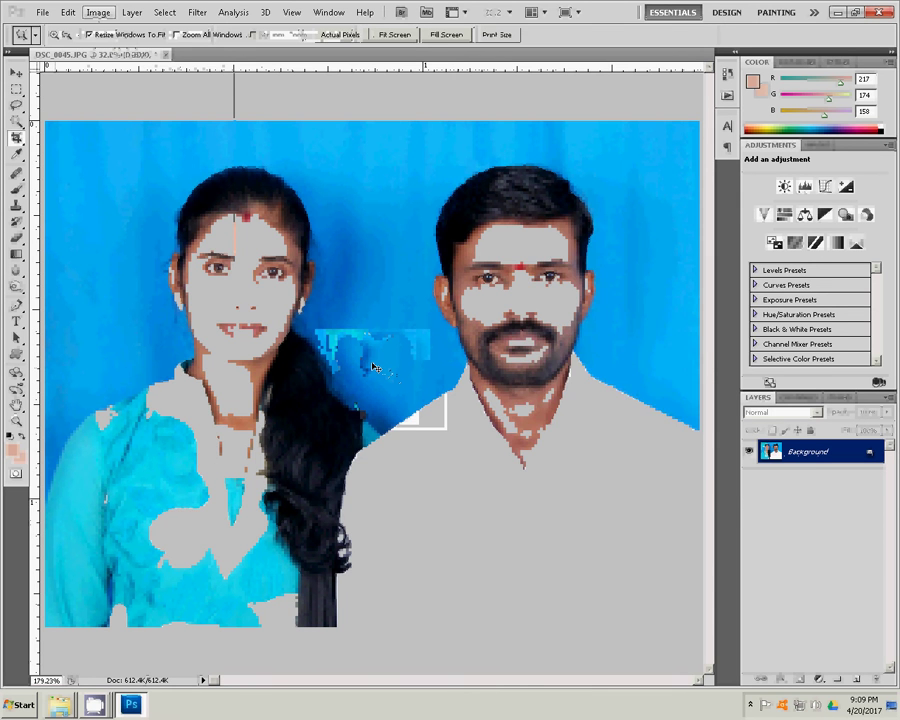
Apply Levels with the midtone set to 0.81.
{"action": "key", "text": "i"}
{"action": "key", "text": "ctrl+l"}
{"action": "left_click_drag", "start_coordinate": [643, 405], "coordinate": [656, 406]}
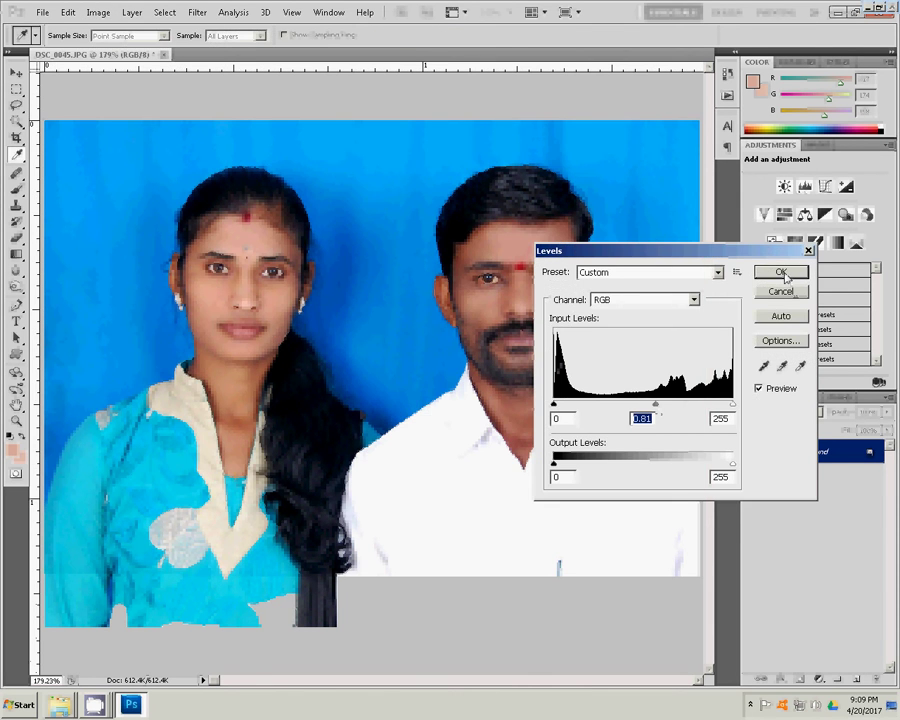
{"action": "left_click", "coordinate": [781, 271]}
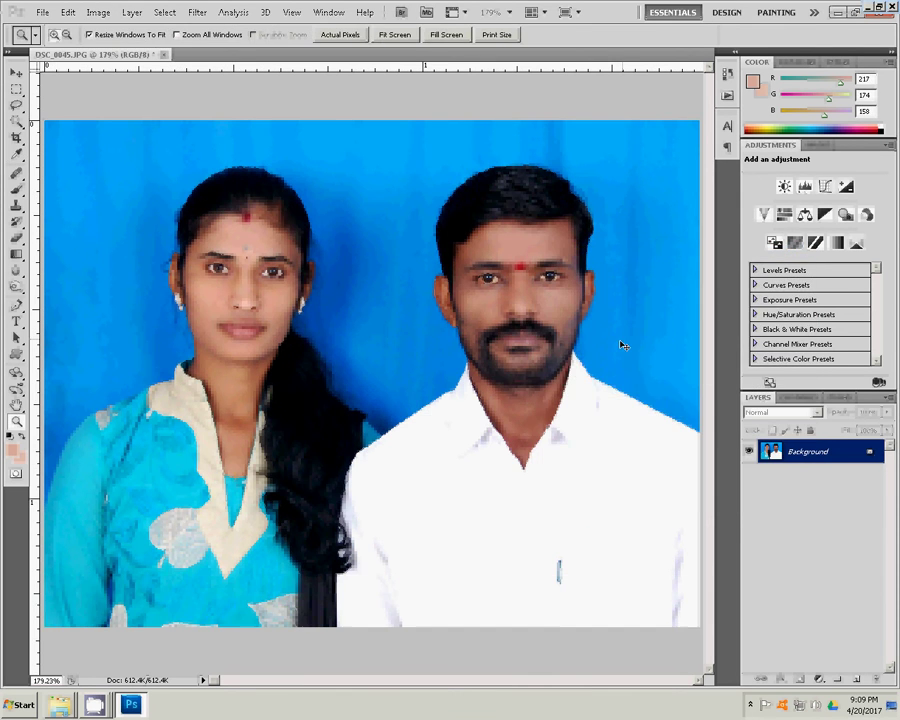
Apply Color Balance shifting the midtones toward yellow at -18.
{"action": "key", "text": "ctrl+b"}
{"action": "left_click_drag", "start_coordinate": [662, 161], "coordinate": [659, 169]}
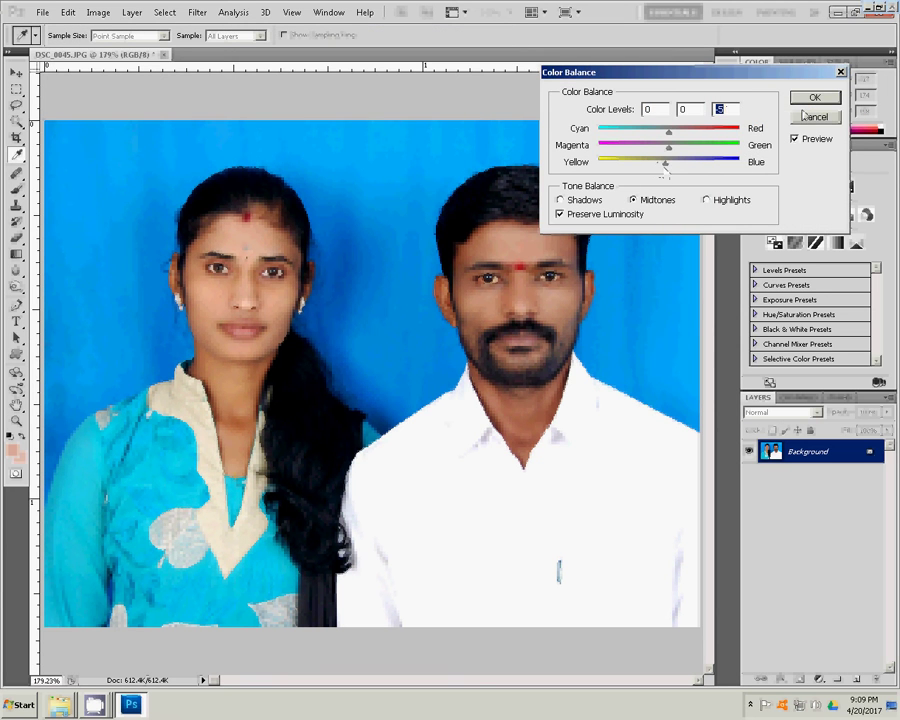
{"action": "key", "text": "Return"}
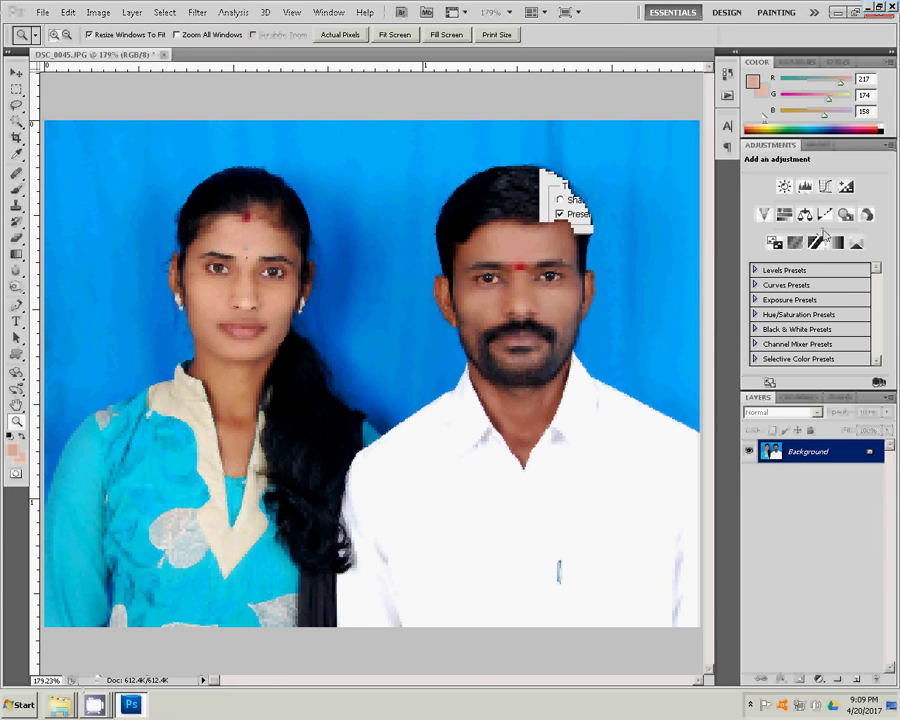
Add a Color Balance layer with Blue -8 and merge it into the Background.
{"action": "left_click", "coordinate": [804, 215]}
{"action": "left_click_drag", "start_coordinate": [798, 311], "coordinate": [795, 313]}
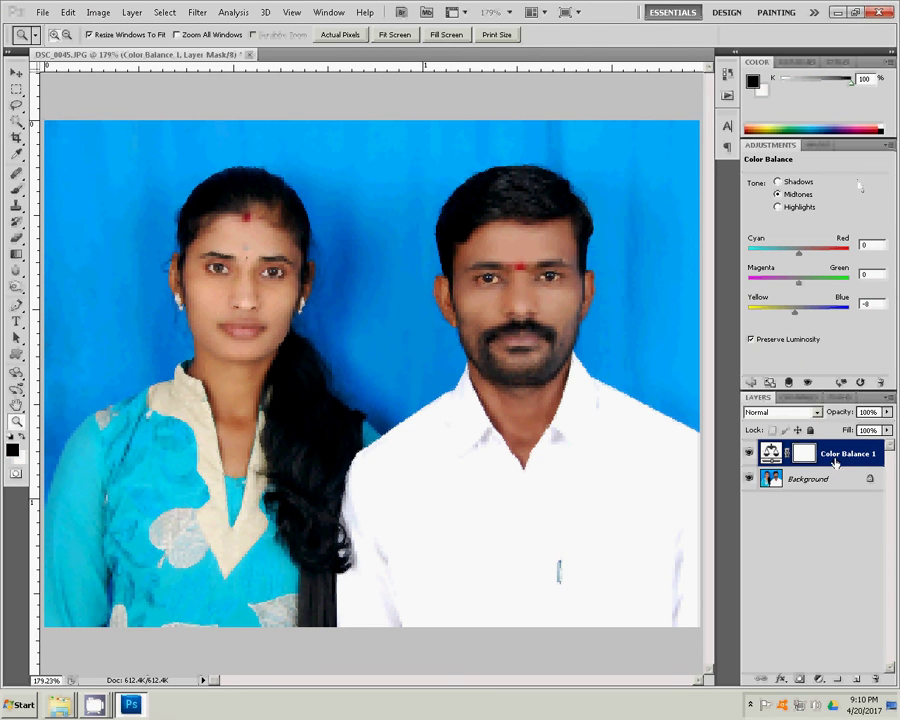
{"action": "right_click", "coordinate": [838, 460]}
{"action": "left_click", "coordinate": [845, 420]}
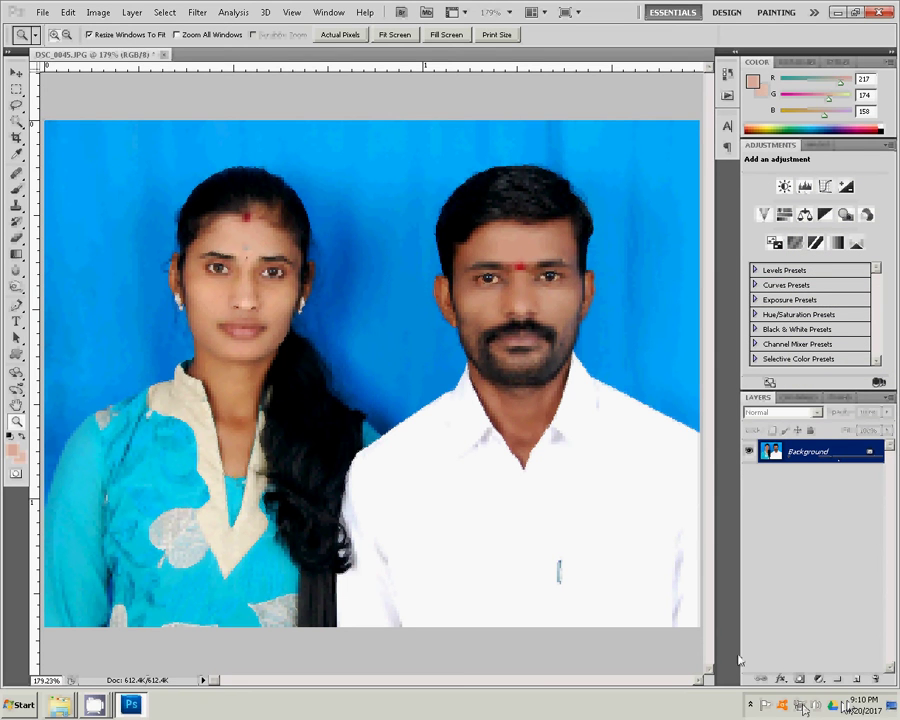
{"action": "left_click", "coordinate": [806, 707]}
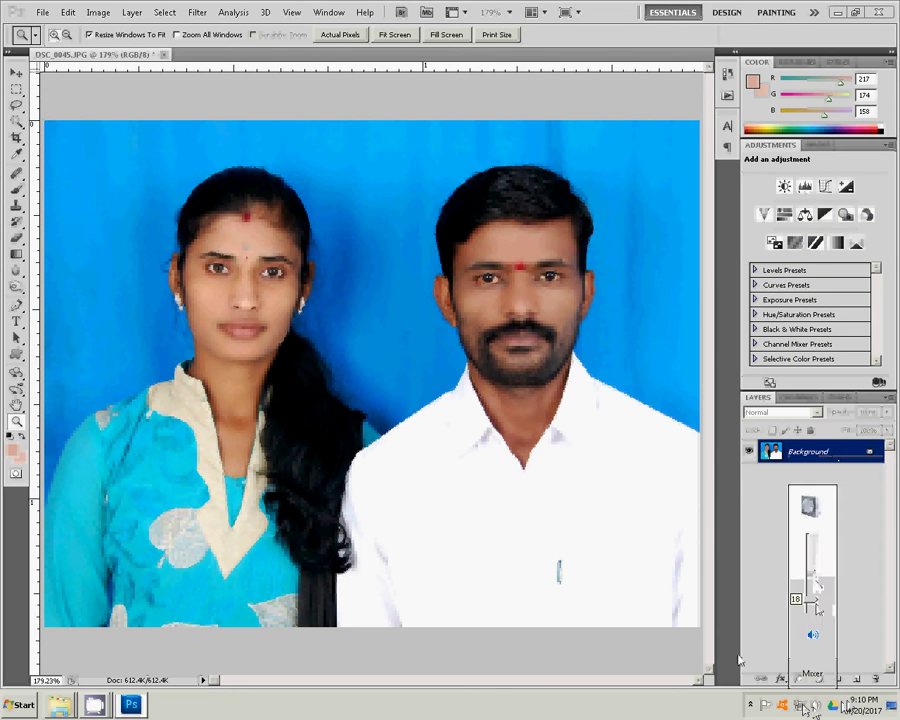
{"action": "left_click", "coordinate": [510, 649]}
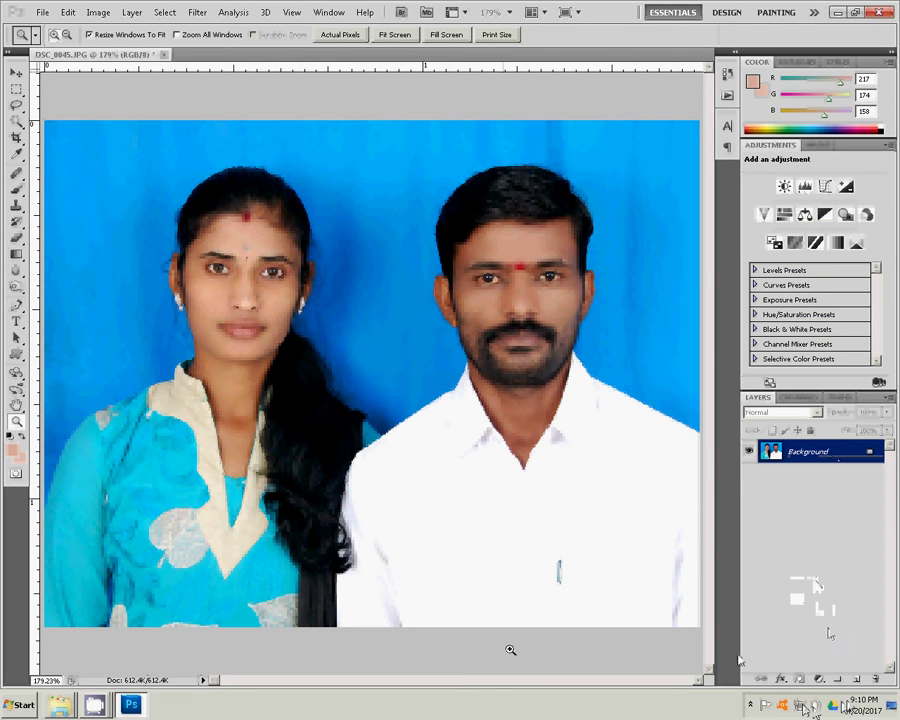
Rotate the photo 90° counter-clockwise and fit it to the window.
{"action": "left_click", "coordinate": [97, 12]}
{"action": "mouse_move", "coordinate": [130, 129]}
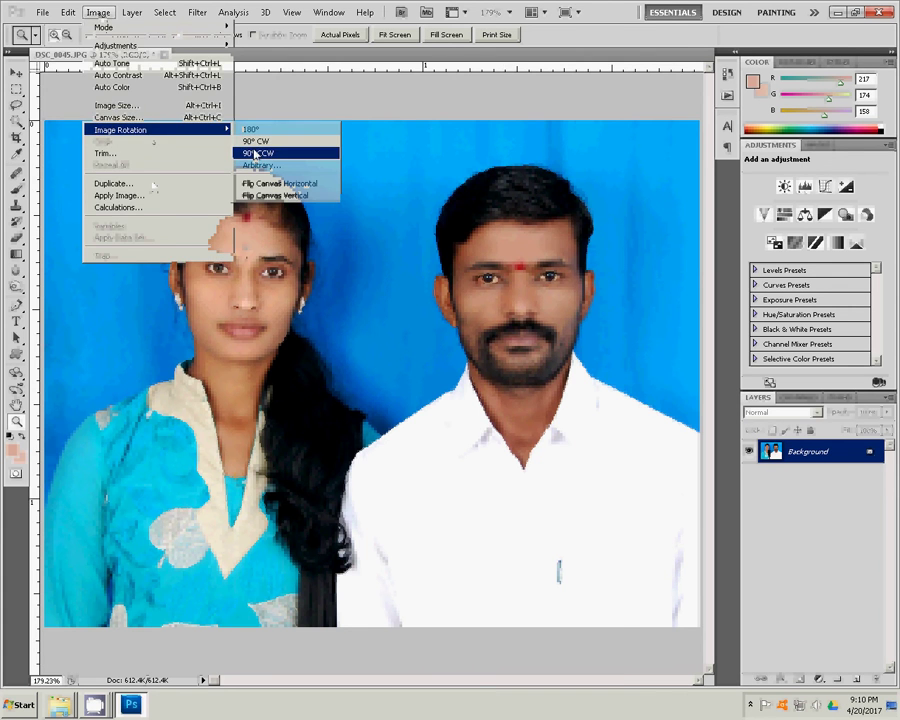
{"action": "left_click", "coordinate": [255, 153]}
{"action": "right_click", "coordinate": [404, 354]}
{"action": "left_click", "coordinate": [418, 357]}
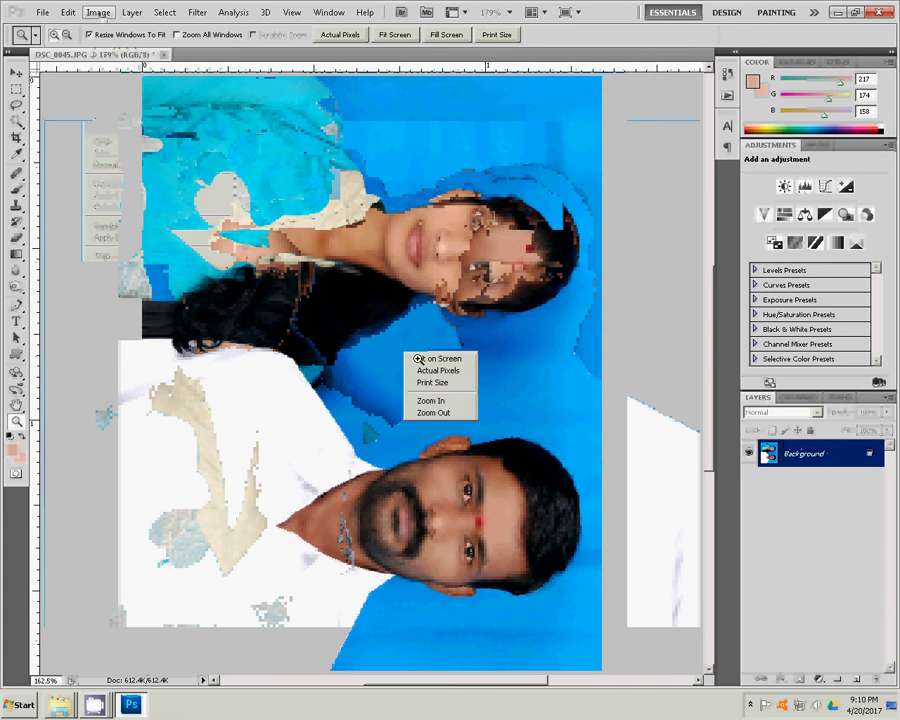
Zoom out and float the photo in its own small window.
{"action": "left_click", "coordinate": [441, 435], "text": "alt"}
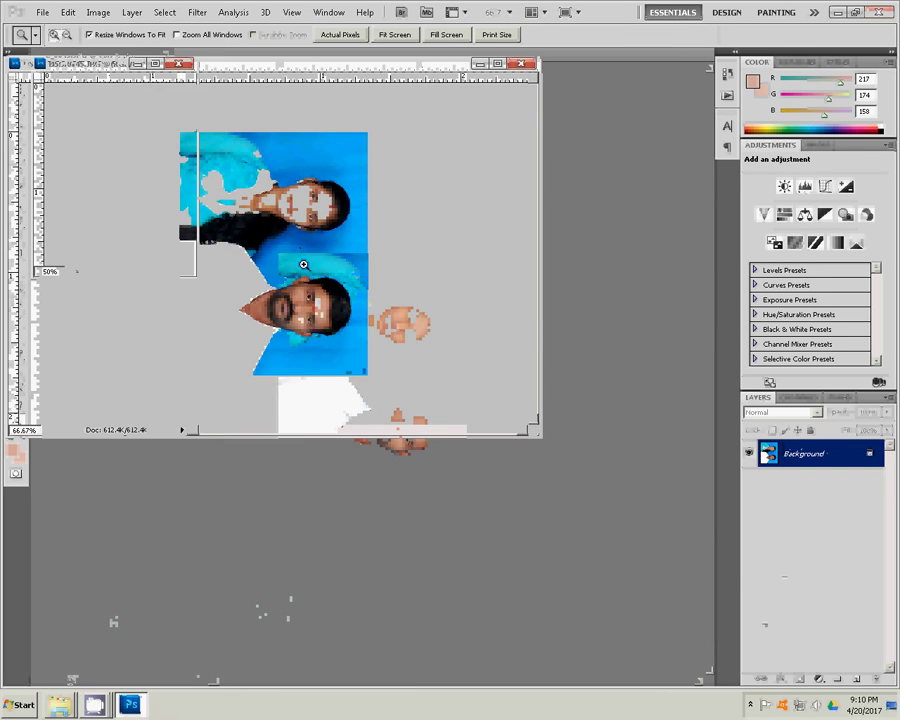
{"action": "left_click", "coordinate": [300, 262], "text": "alt"}
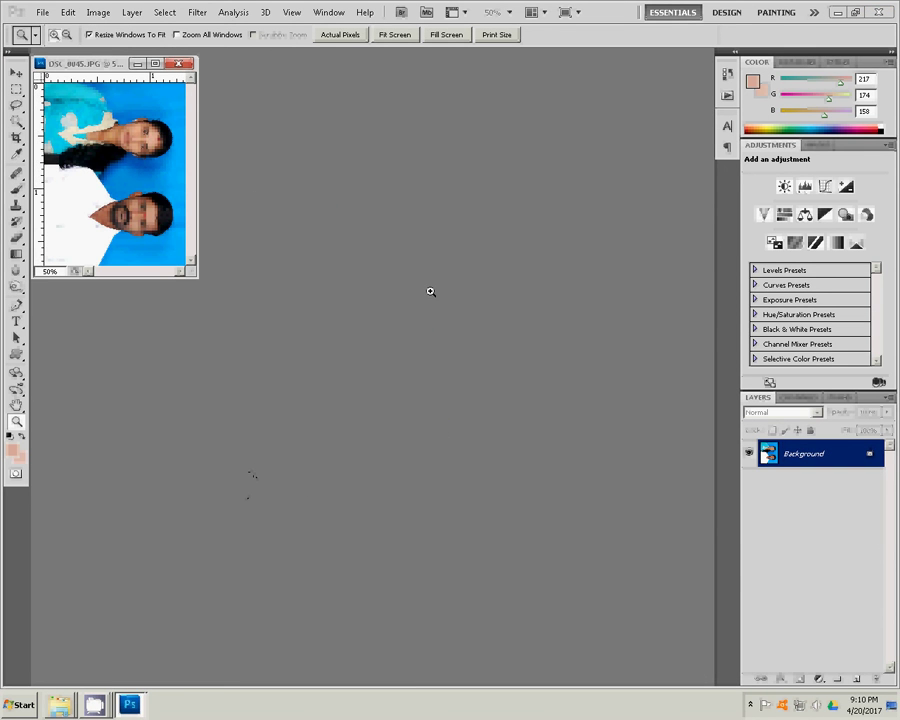
{"action": "key", "text": "ctrl+n"}
Create a new 4 × 6 in document in its own floating window.
{"action": "left_click", "coordinate": [480, 202]}
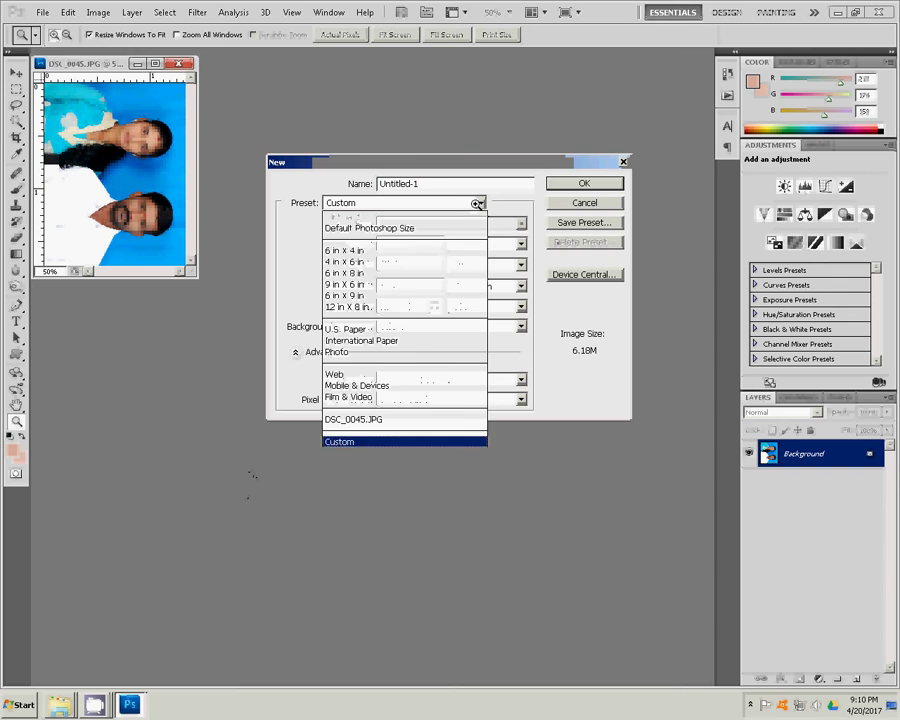
{"action": "left_click", "coordinate": [365, 260]}
{"action": "left_click", "coordinate": [592, 186]}
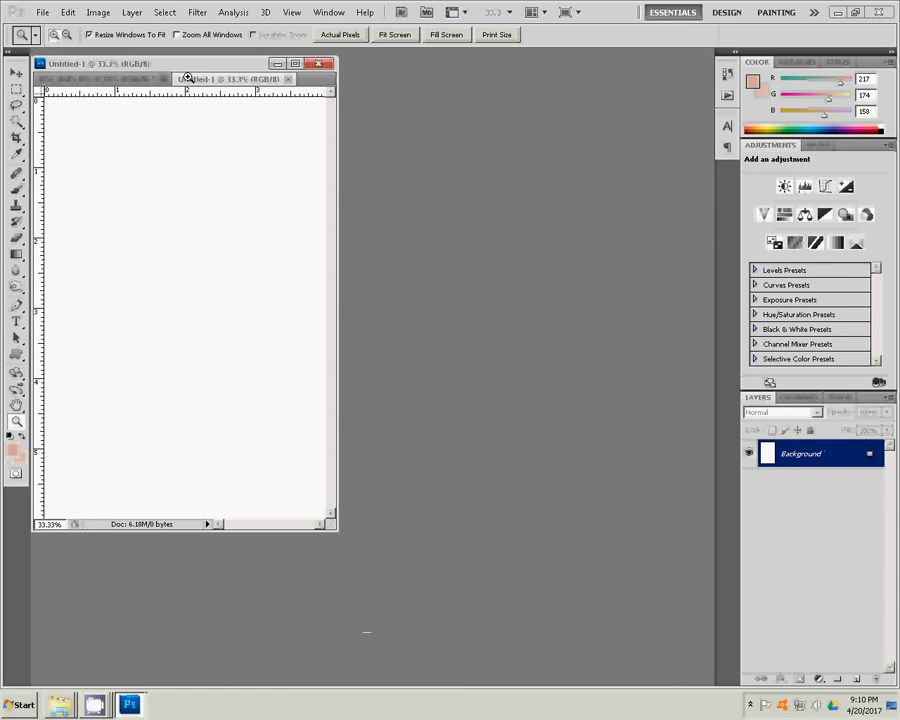
{"action": "left_click_drag", "start_coordinate": [188, 77], "coordinate": [396, 116]}
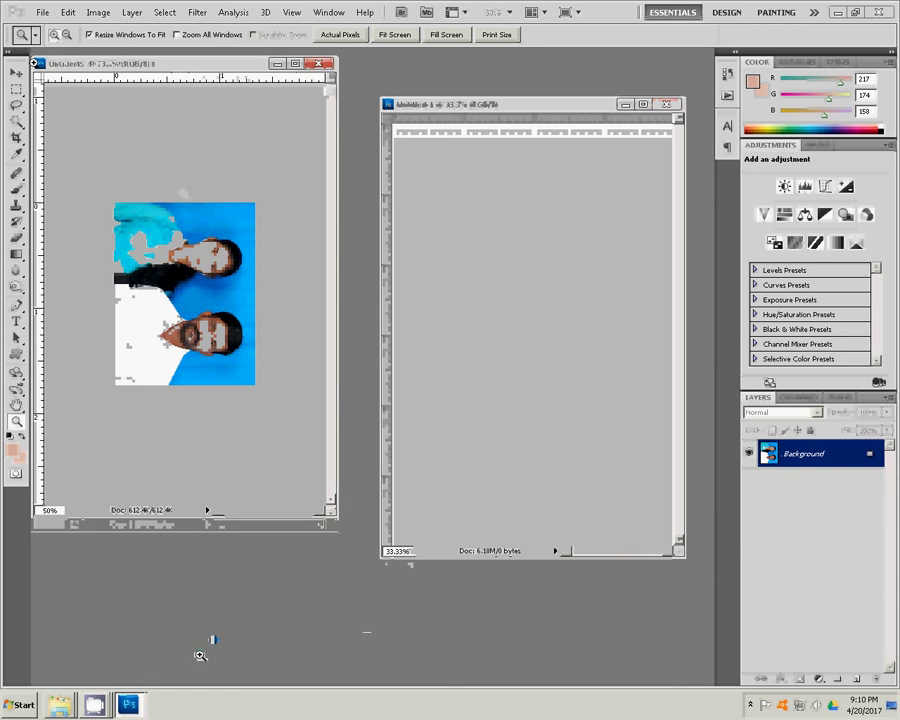
Copy the couple photo onto the new sheet as Layer 1 with the Move tool.
{"action": "left_click", "coordinate": [66, 144]}
{"action": "key", "text": "v"}
{"action": "left_click_drag", "start_coordinate": [179, 251], "coordinate": [502, 244]}
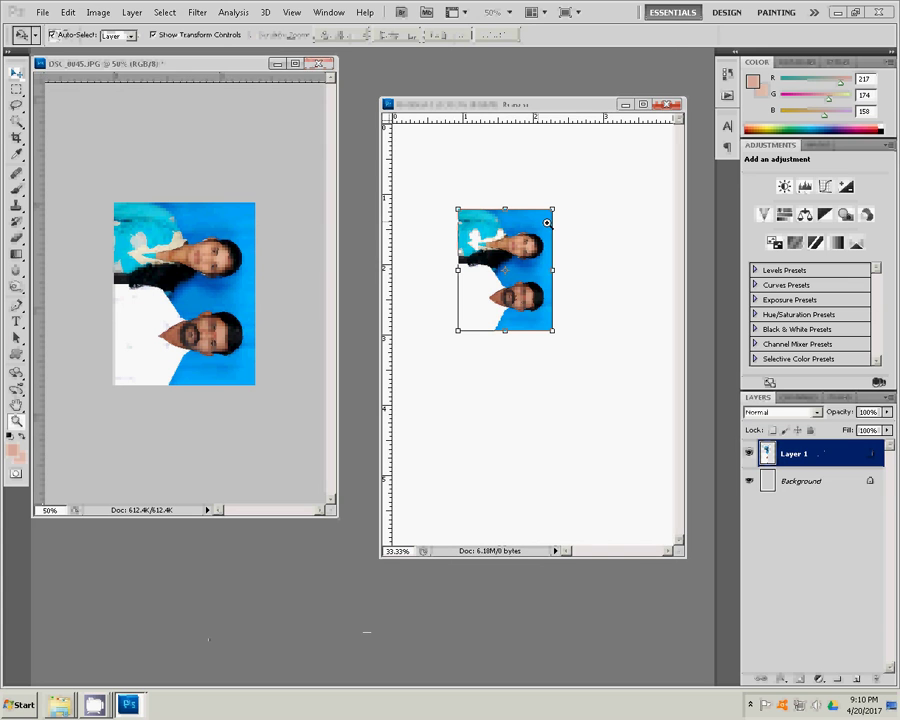
Free-transform the copy 90° counter-clockwise into landscape and fit the page on screen.
{"action": "key", "text": "ctrl+t"}
{"action": "right_click", "coordinate": [588, 204]}
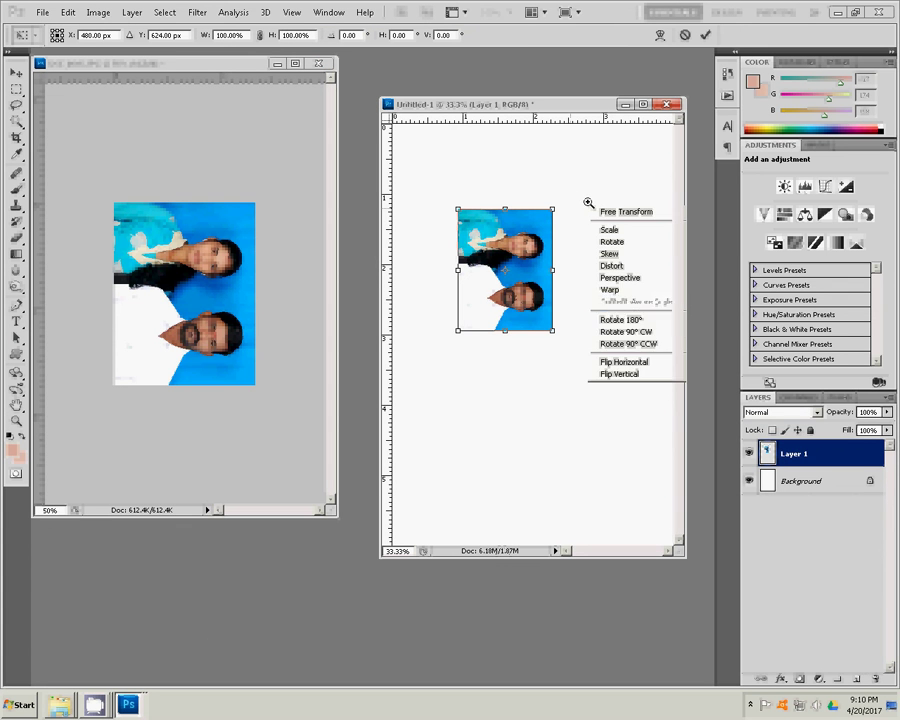
{"action": "left_click", "coordinate": [640, 343]}
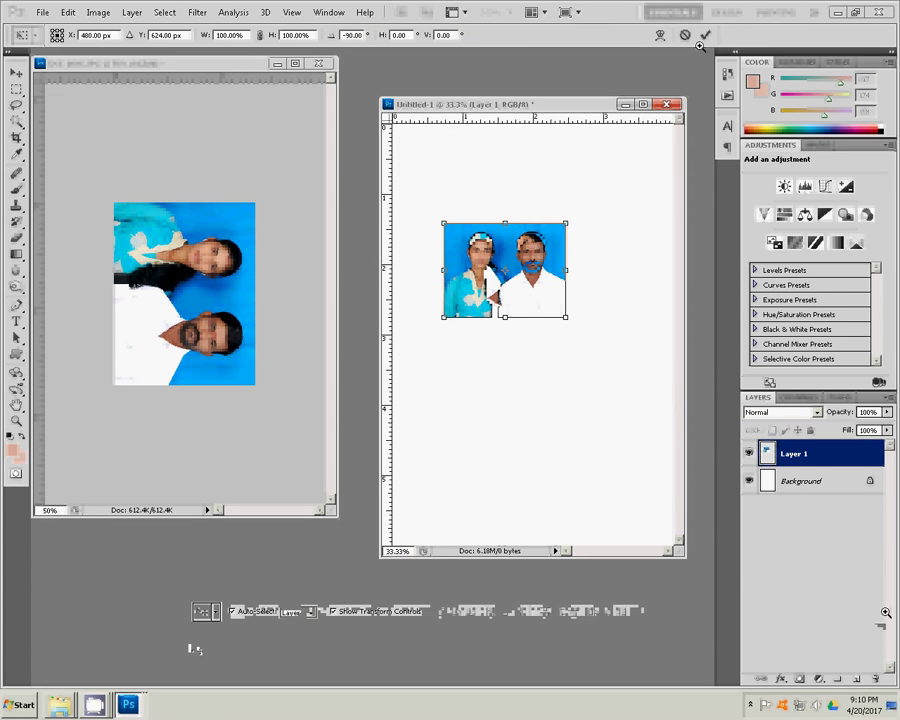
{"action": "key", "text": "Return"}
{"action": "key", "text": "z"}
{"action": "right_click", "coordinate": [535, 345]}
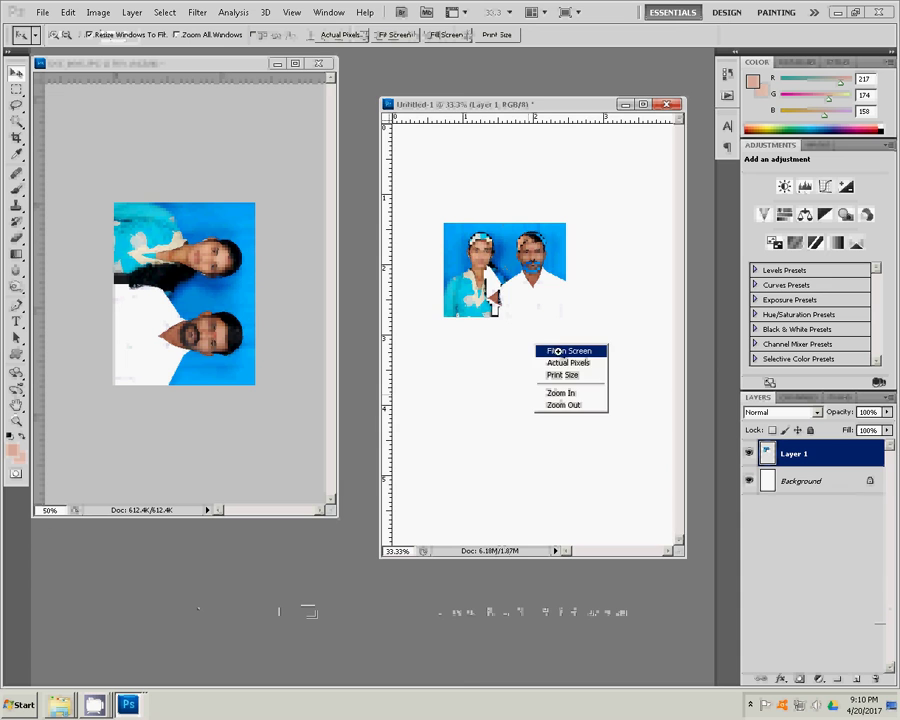
{"action": "left_click", "coordinate": [556, 349]}
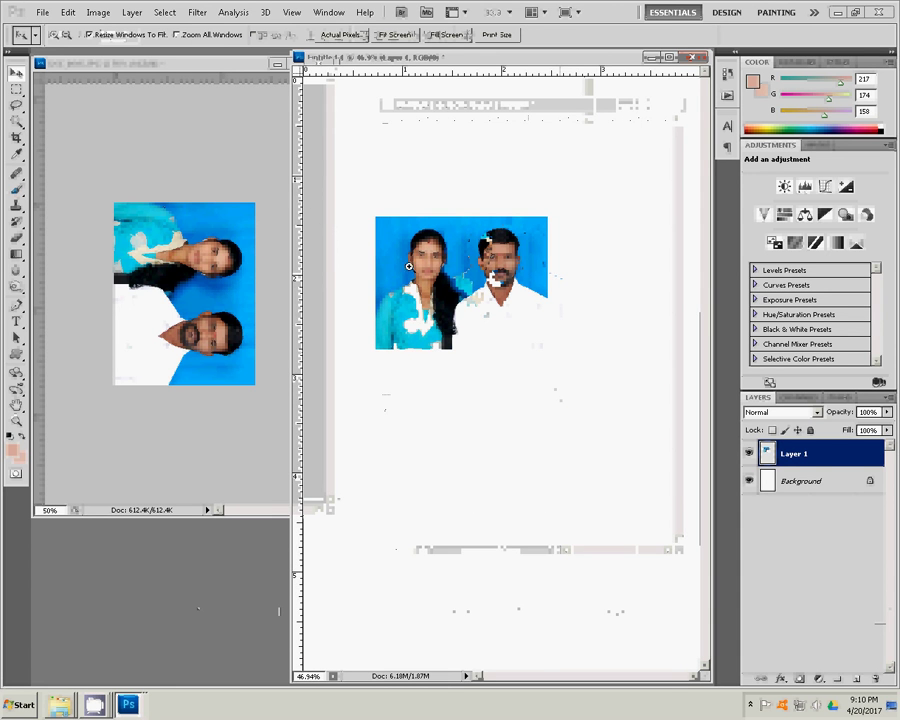
{"action": "left_click", "coordinate": [16, 73]}
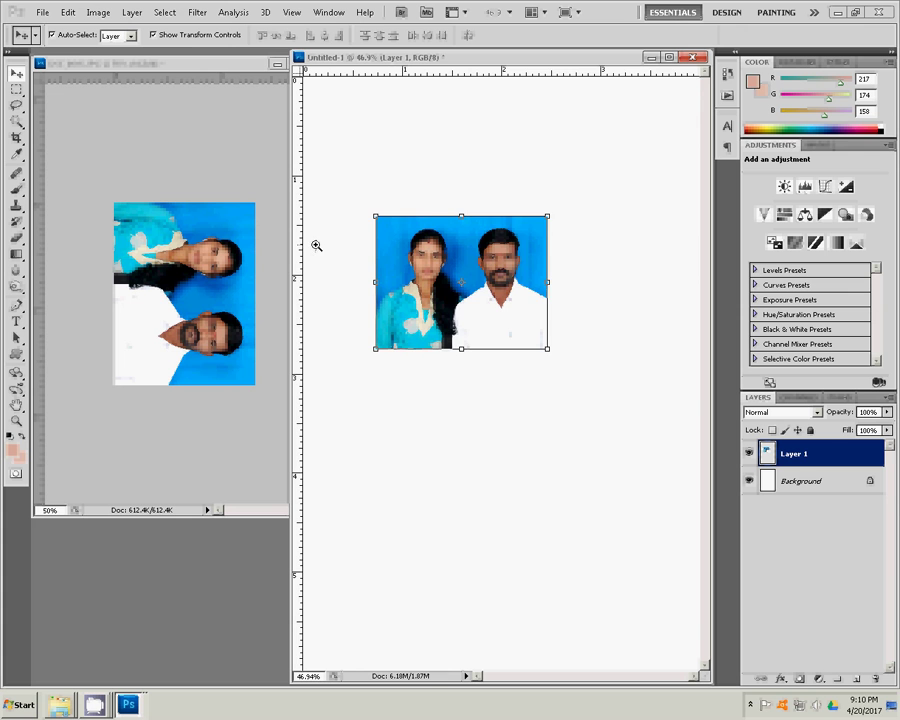
Place the photo top-left and stack three more copies below it.
{"action": "mouse_move", "coordinate": [444, 268]}
{"action": "left_mouse_down"}
{"action": "mouse_move", "coordinate": [385, 146]}
{"action": "mouse_move", "coordinate": [383, 285]}
{"action": "left_mouse_up"}
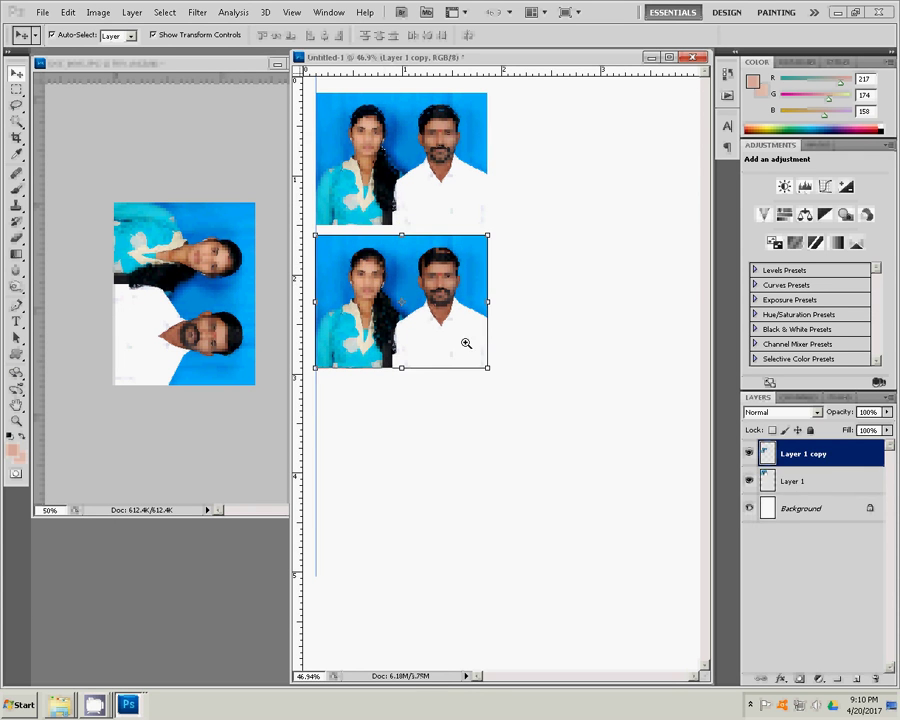
{"action": "left_click_drag", "start_coordinate": [387, 265], "coordinate": [396, 408]}
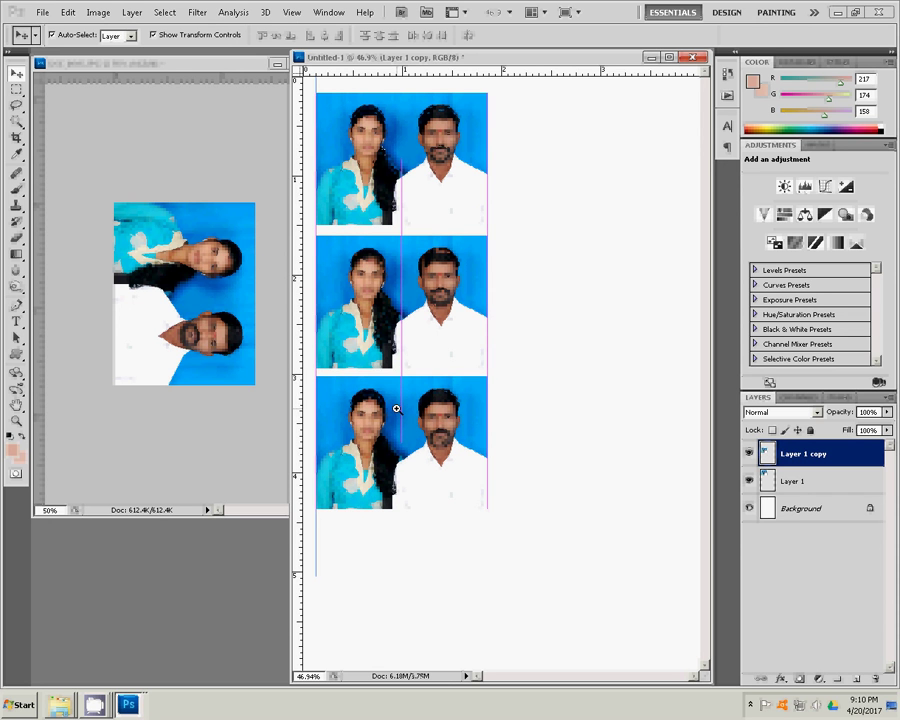
{"action": "key", "text": "ctrl+j"}
{"action": "scroll", "coordinate": [509, 440], "scroll_direction": "down", "scroll_amount": 1}
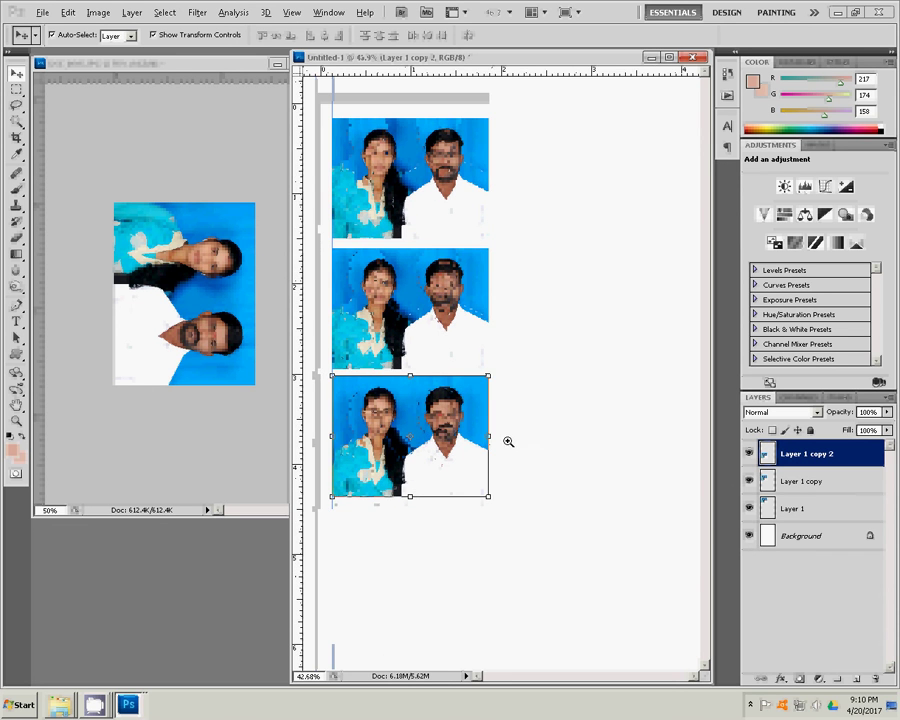
{"action": "left_click_drag", "start_coordinate": [421, 398], "coordinate": [421, 530]}
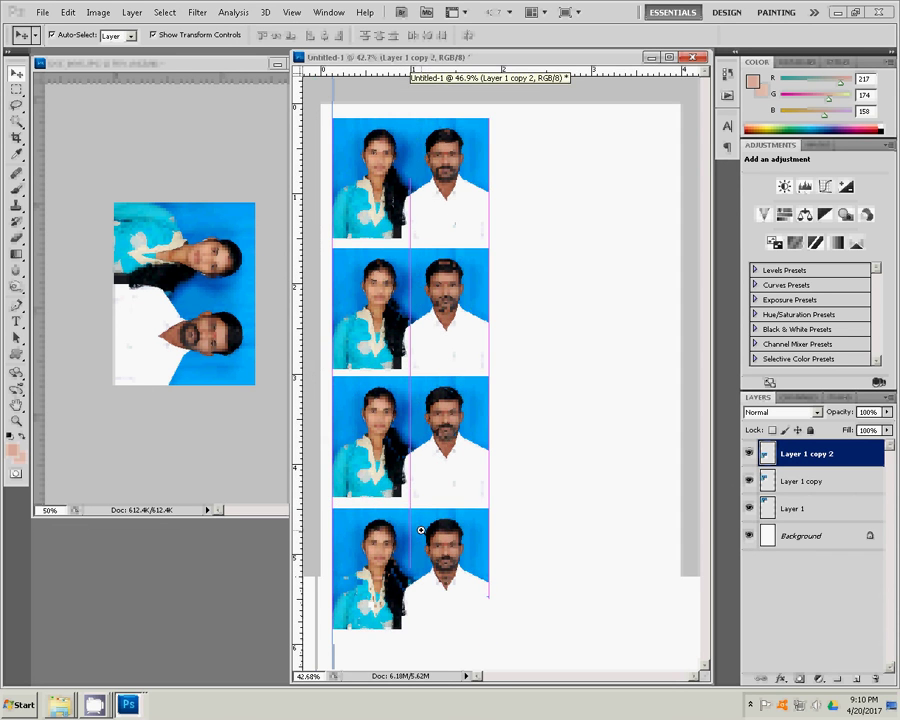
Merge the three copies down one by one into Layer 1.
{"action": "right_click", "coordinate": [790, 455]}
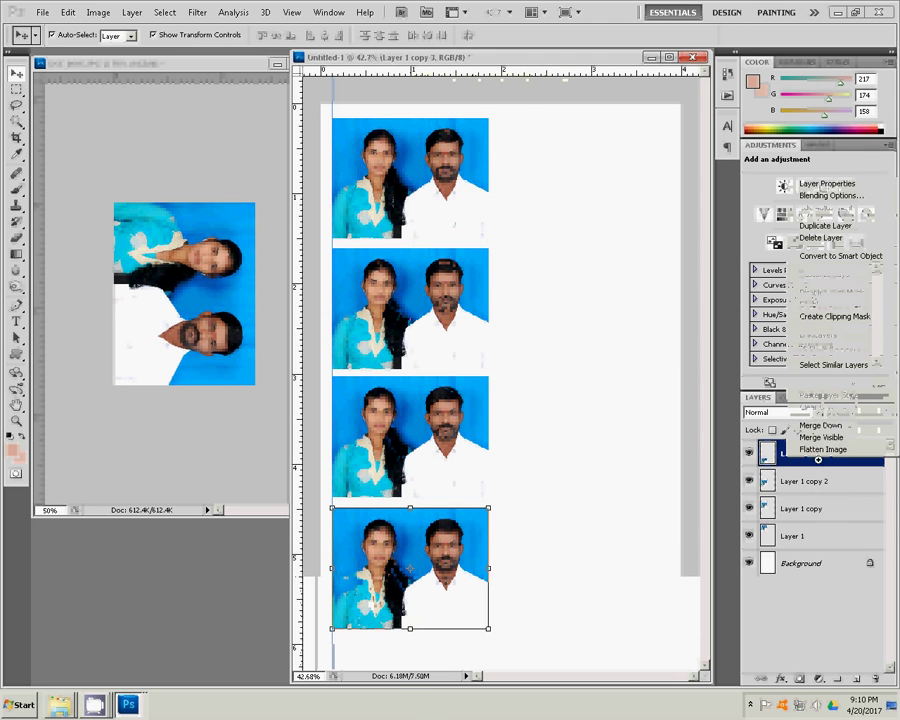
{"action": "left_click", "coordinate": [810, 425]}
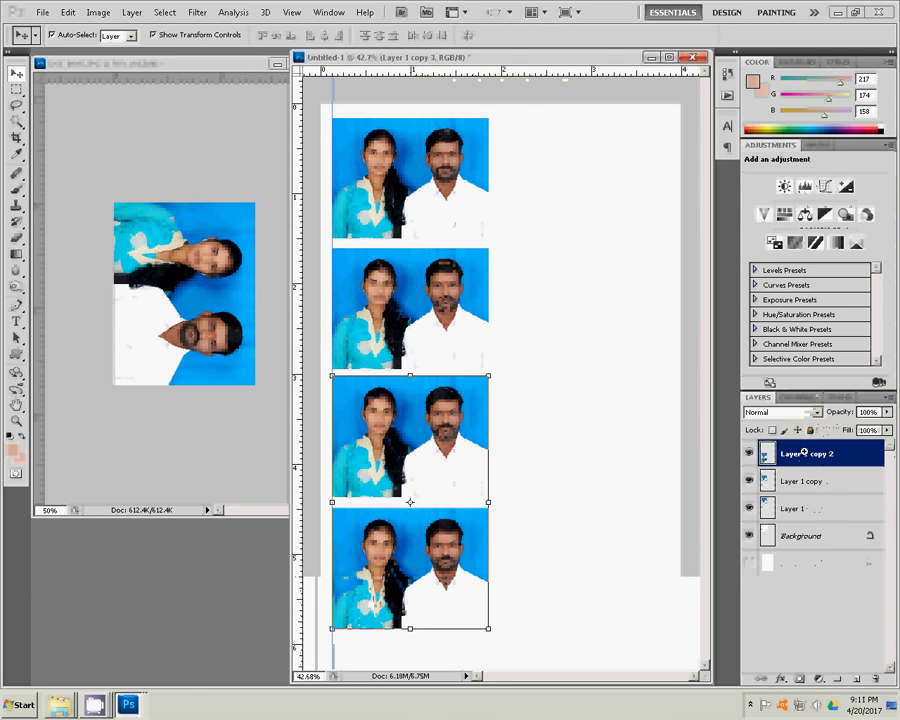
{"action": "right_click", "coordinate": [800, 450]}
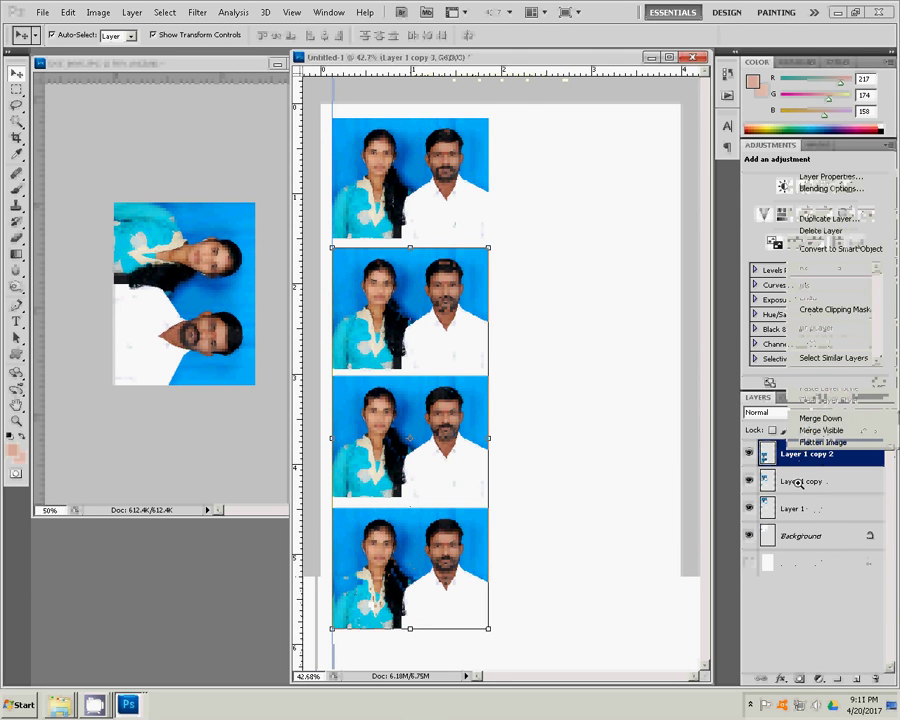
{"action": "left_click", "coordinate": [820, 418]}
{"action": "right_click", "coordinate": [790, 454]}
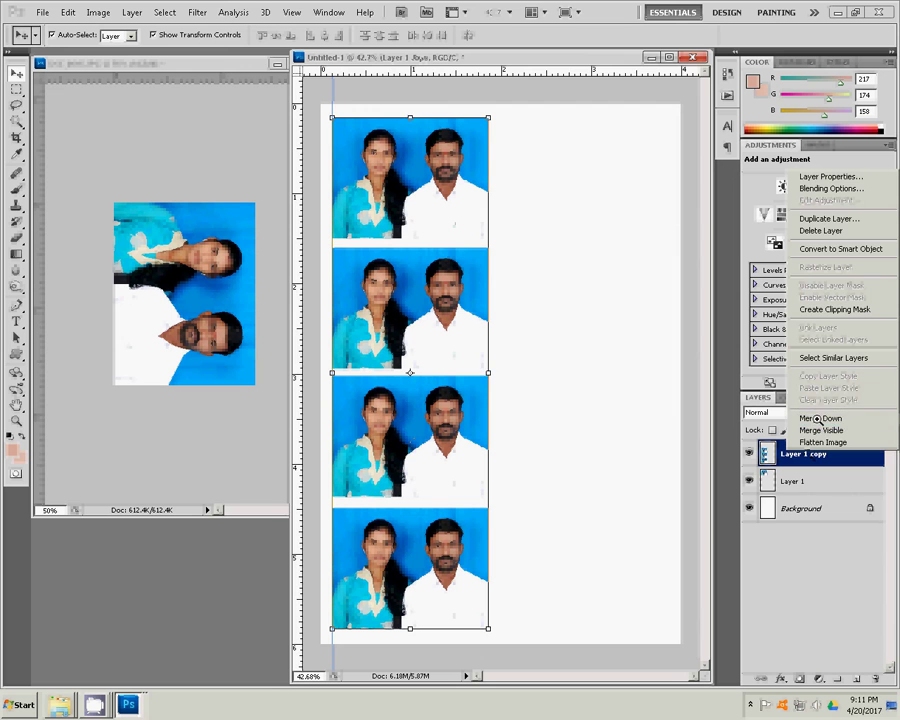
{"action": "left_click", "coordinate": [816, 418]}
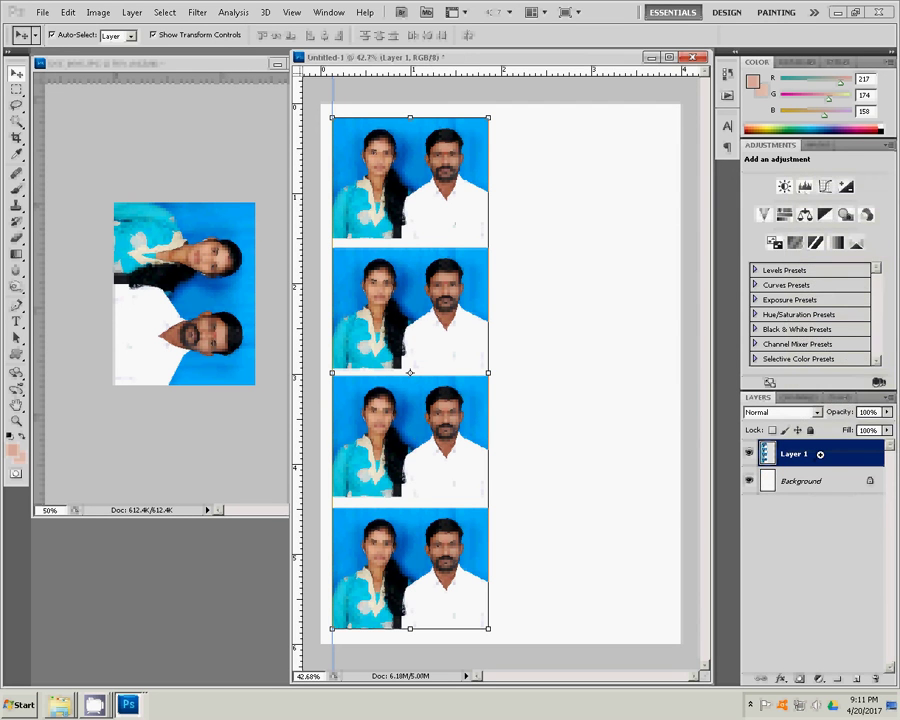
Duplicate Layer 1, move the copy to the right column, and merge it down.
{"action": "right_click", "coordinate": [820, 454]}
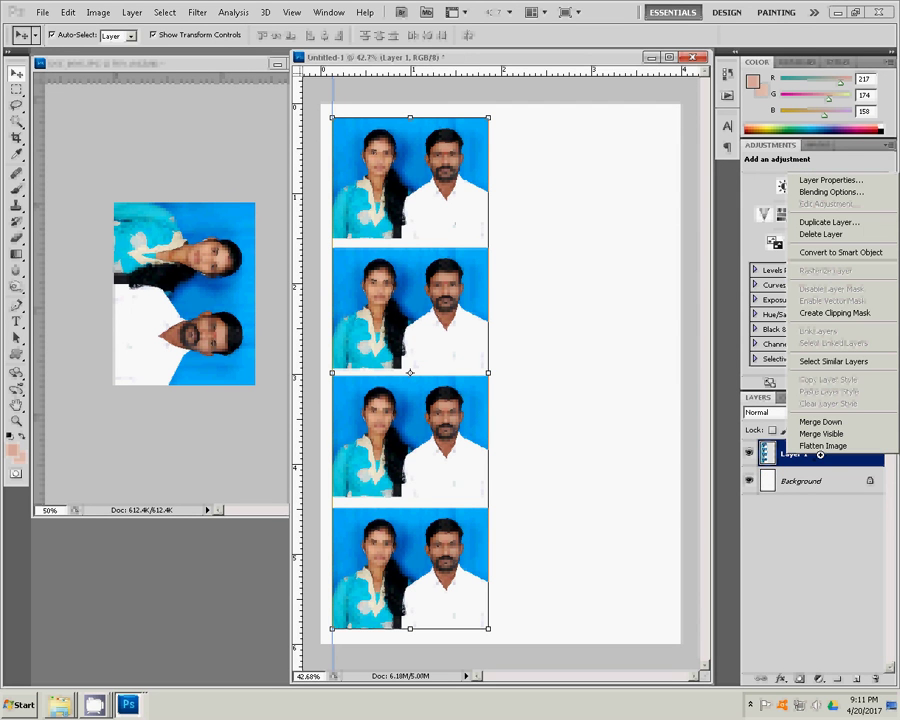
{"action": "left_click", "coordinate": [828, 221]}
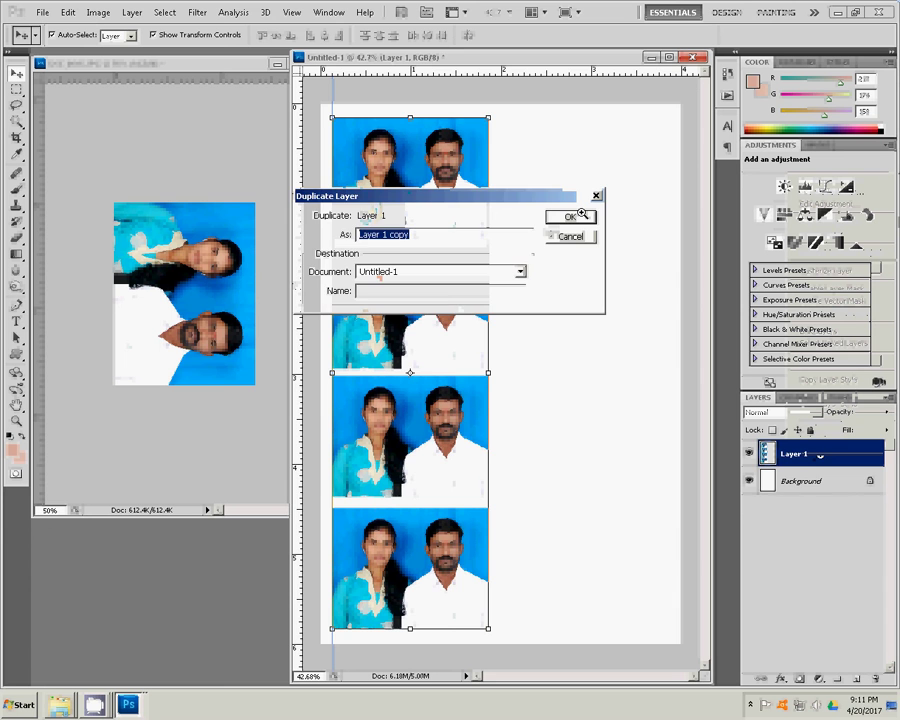
{"action": "left_click", "coordinate": [570, 217]}
{"action": "mouse_move", "coordinate": [459, 313]}
{"action": "left_mouse_down"}
{"action": "mouse_move", "coordinate": [553, 343]}
{"action": "mouse_move", "coordinate": [595, 327]}
{"action": "left_mouse_up"}
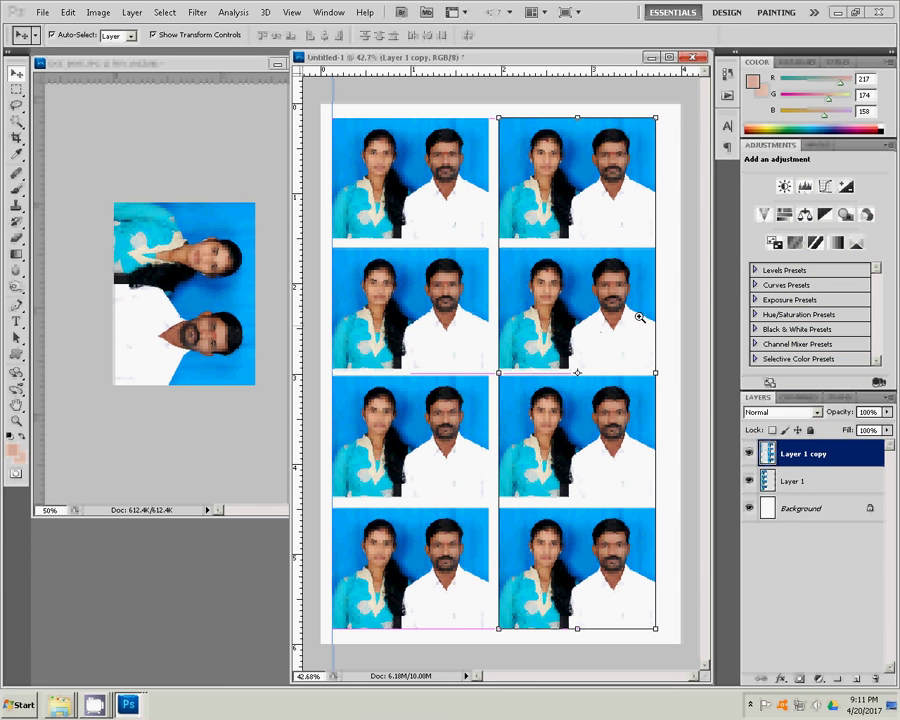
{"action": "left_click", "coordinate": [132, 12]}
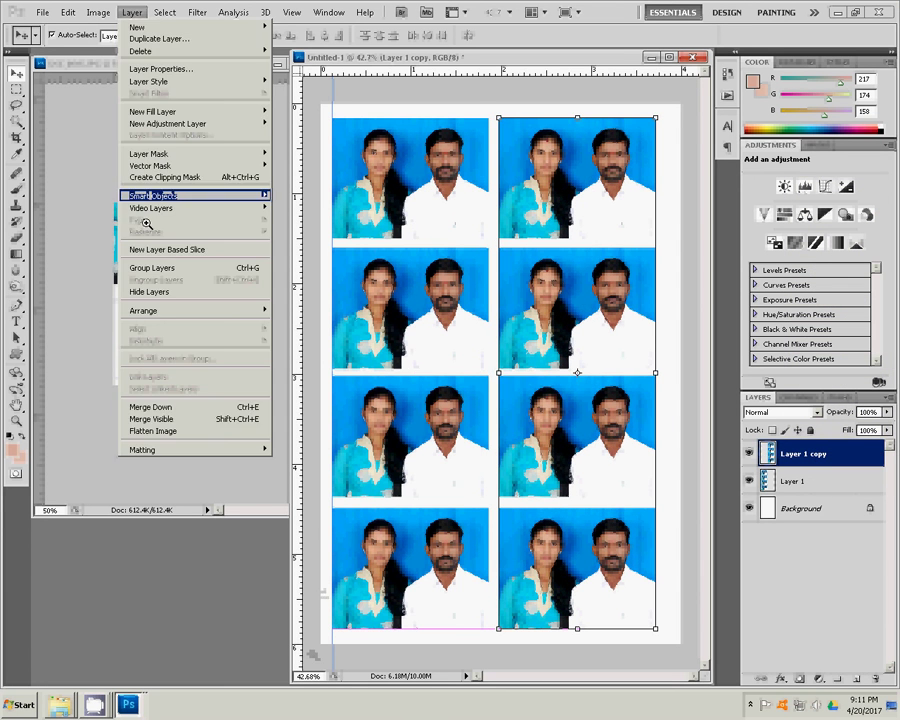
{"action": "left_click", "coordinate": [159, 408]}
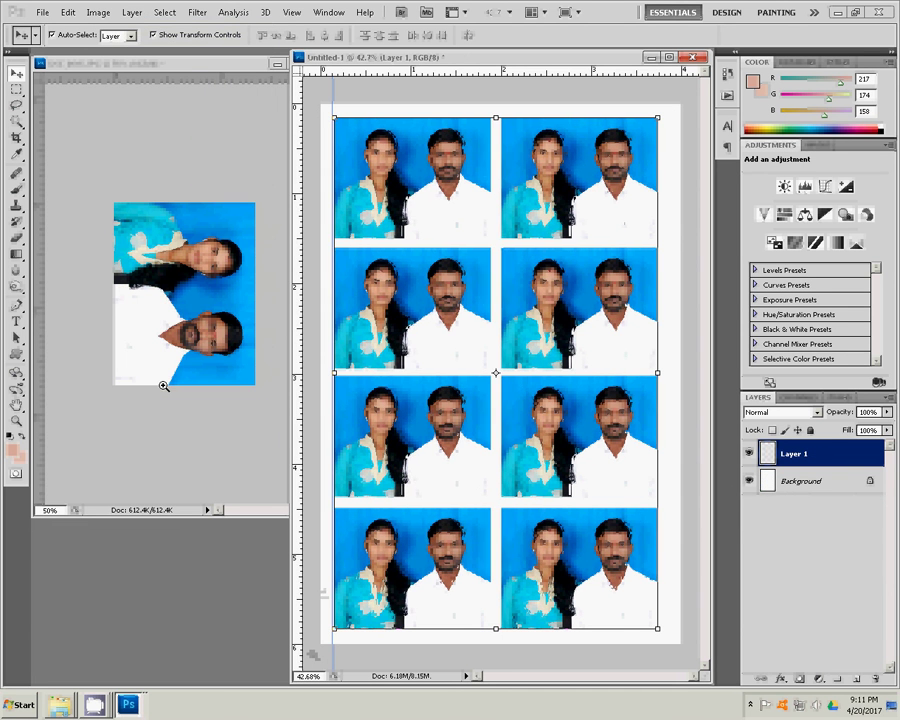
Nudge the grid right, add a black Stroke effect, and merge visible layers into Background.
{"action": "key", "text": "Right"}
{"action": "key", "text": "Right"}
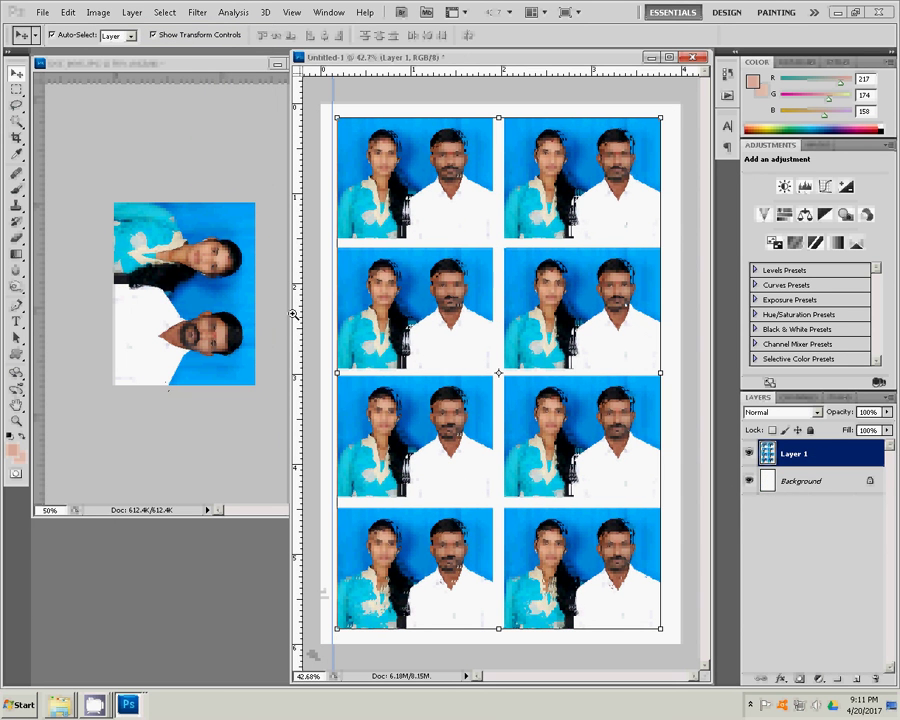
{"action": "left_click", "coordinate": [792, 673]}
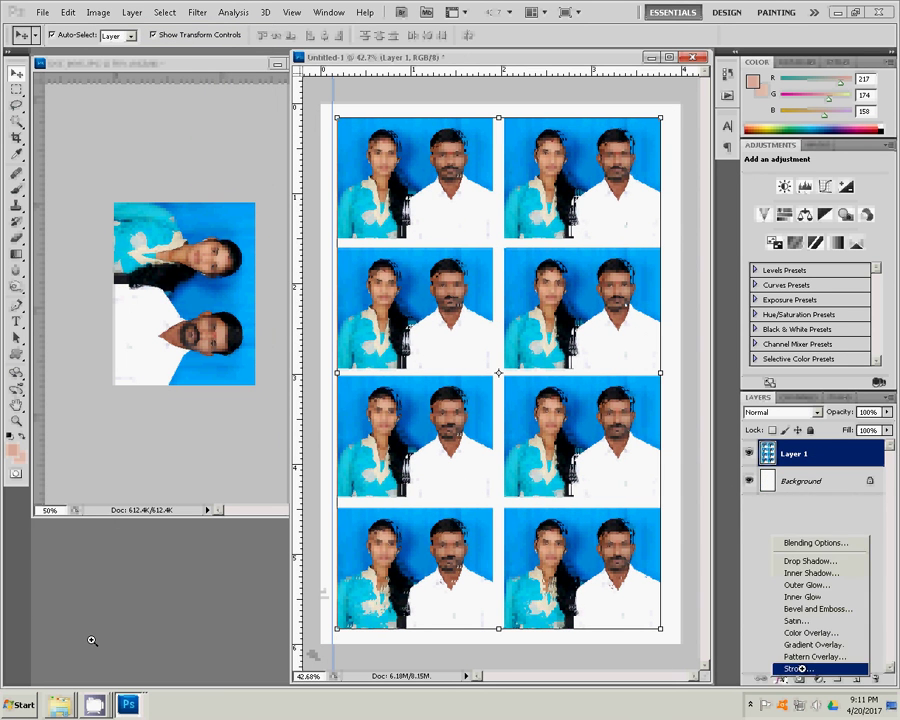
{"action": "left_click", "coordinate": [800, 668]}
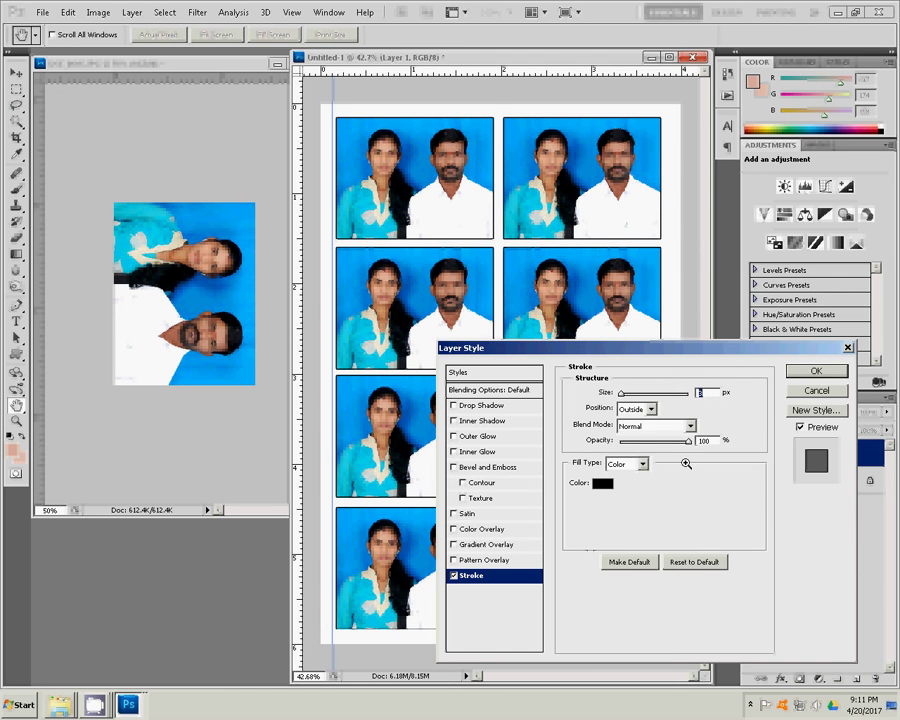
{"action": "key", "text": "Return"}
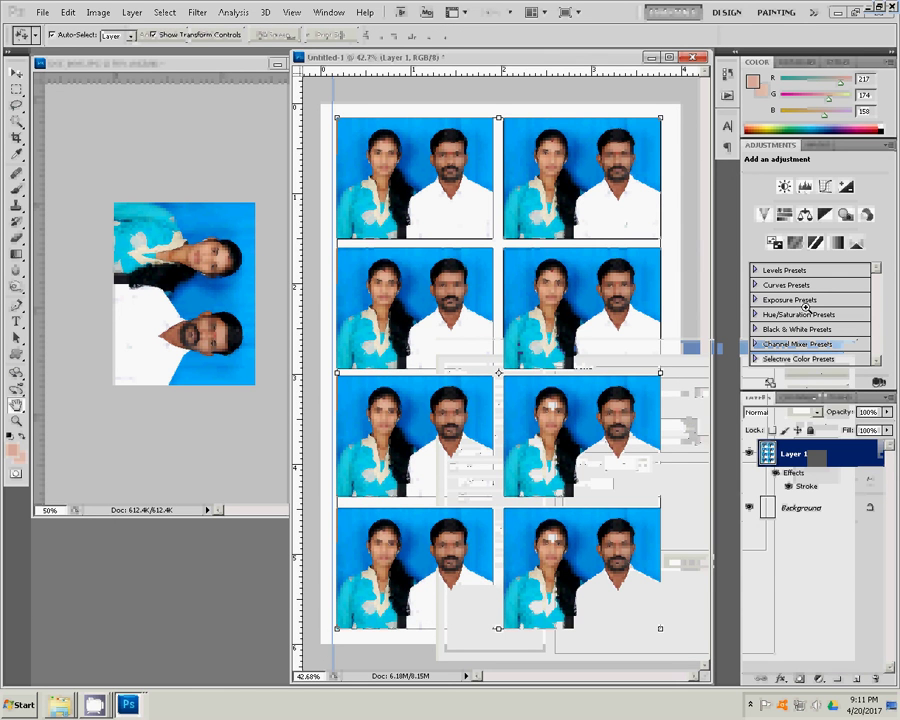
{"action": "left_click", "coordinate": [132, 12]}
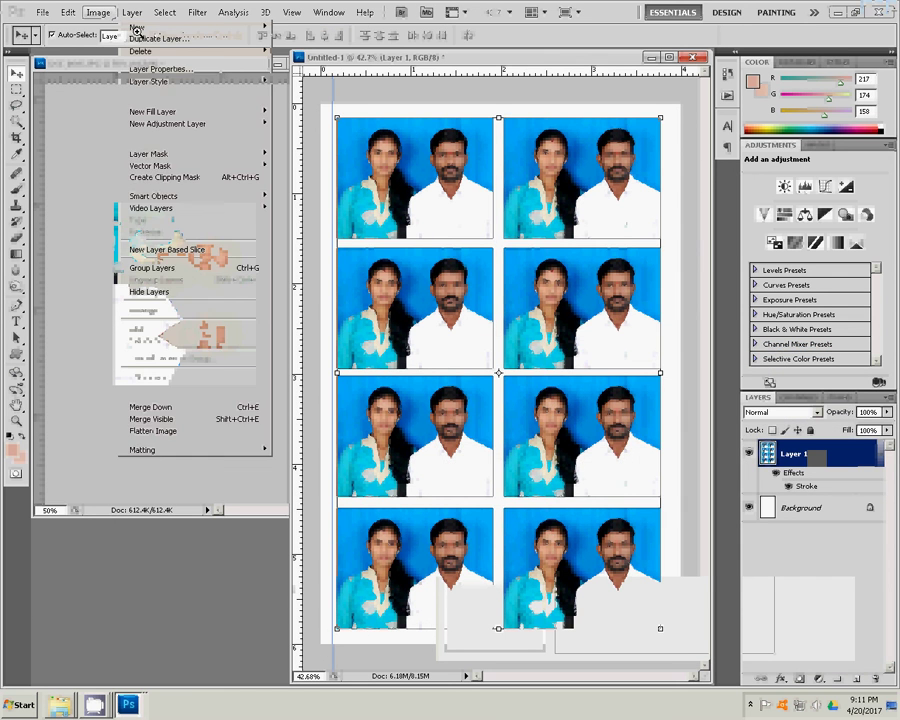
{"action": "left_click", "coordinate": [176, 419]}
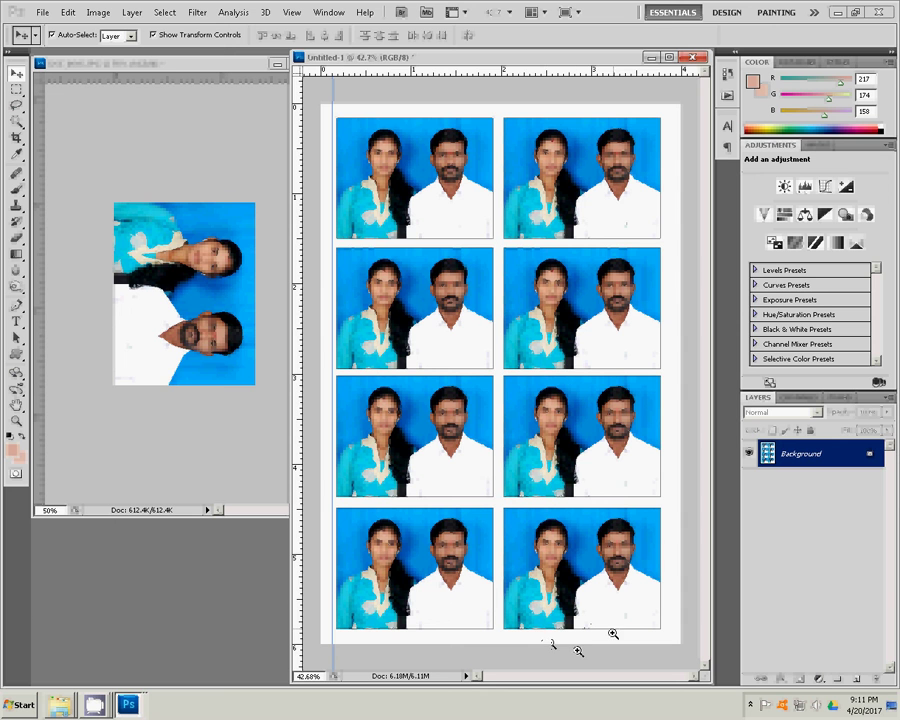
Print the eight-photo sheet to the HiTi S420 printer.
{"action": "key", "text": "alt+f"}
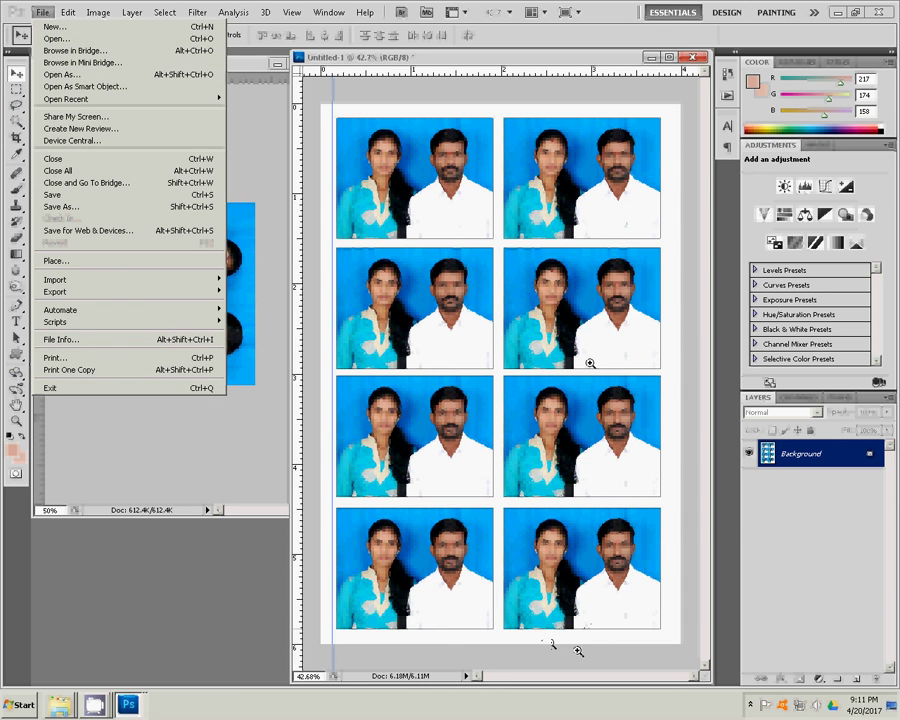
{"action": "key", "text": "ctrl+p"}
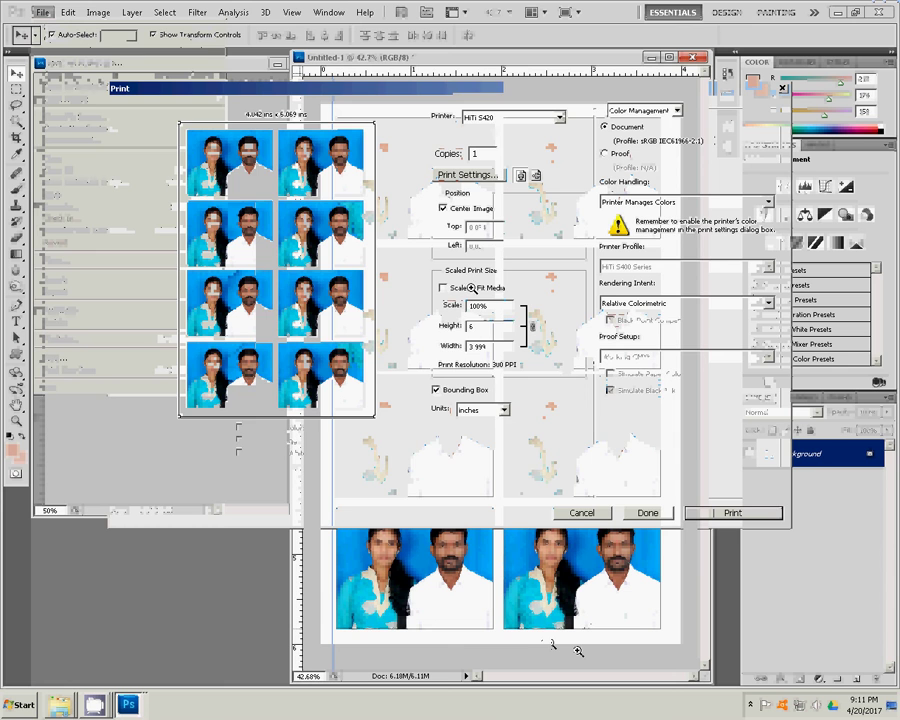
{"action": "left_click", "coordinate": [694, 512]}
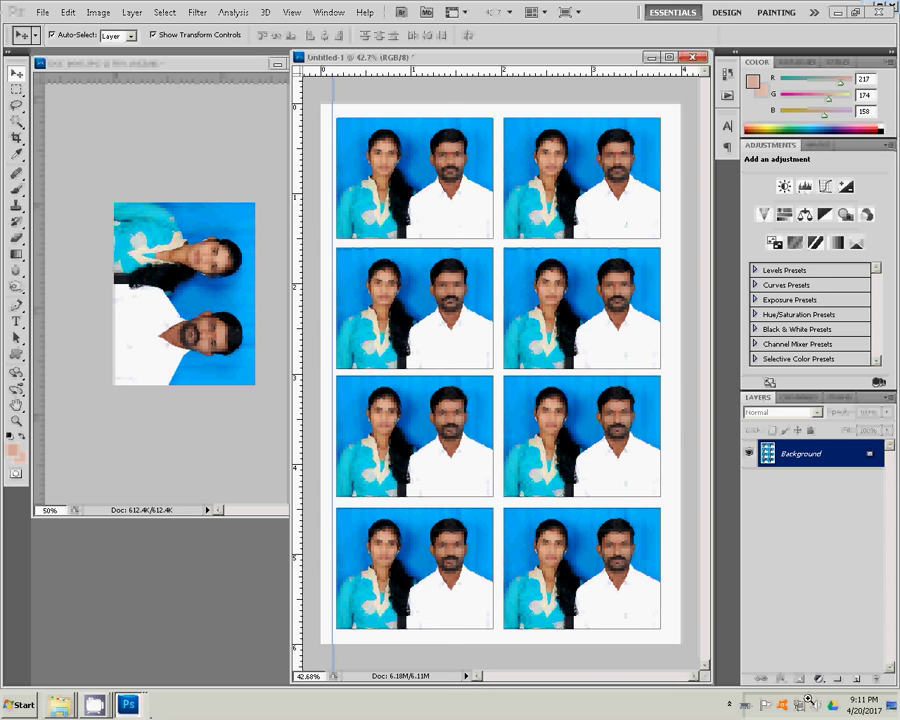
Answer the off-line printer warning with Reprint this page and confirm.
{"action": "left_click", "coordinate": [745, 706]}
{"action": "left_click", "coordinate": [325, 407]}
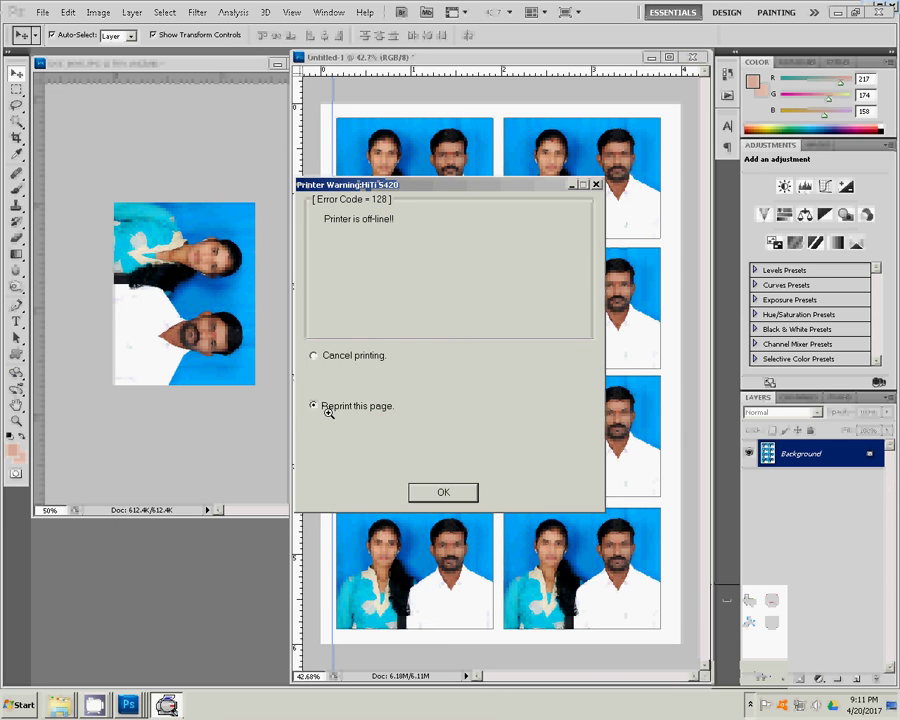
{"action": "left_click", "coordinate": [432, 493]}
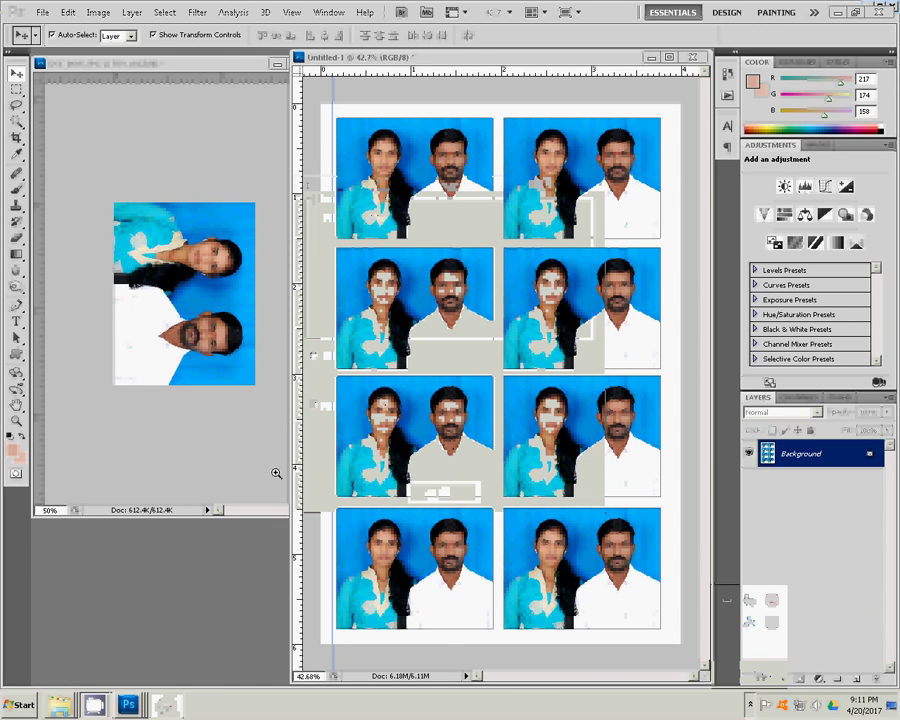
{"action": "left_click", "coordinate": [750, 692]}
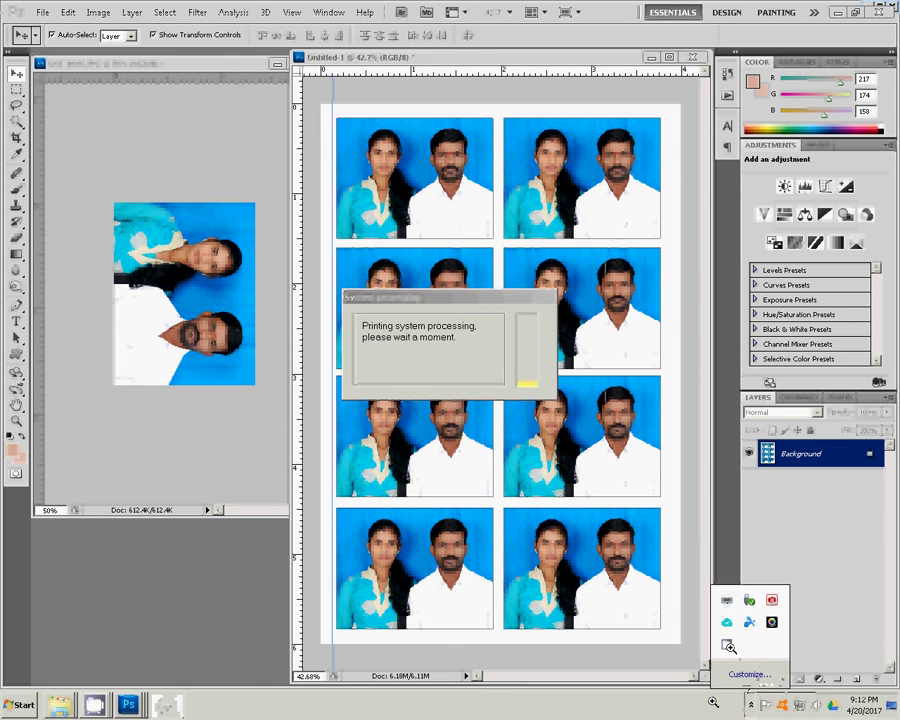